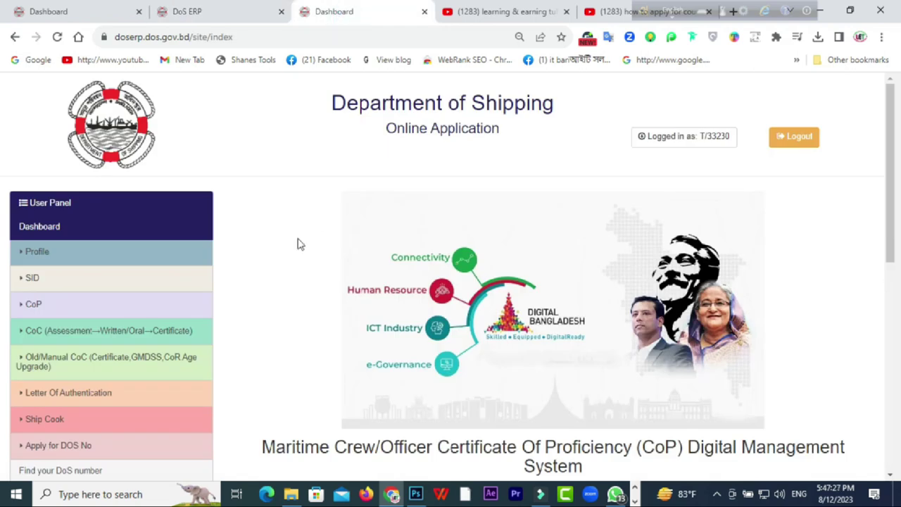
Step: Open the Courier Service Instruction page in the CoP section of the Department of Shipping dashboard
scroll(304, 245, down, 2)
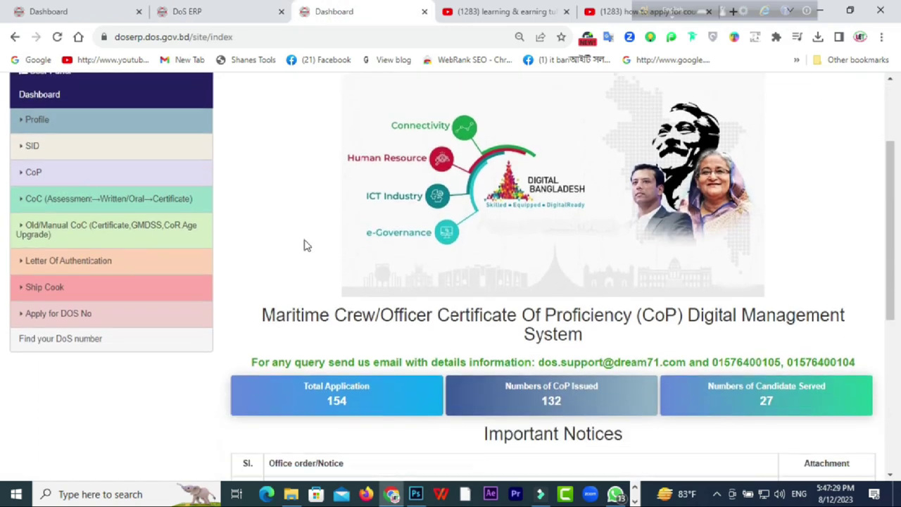
click(141, 176)
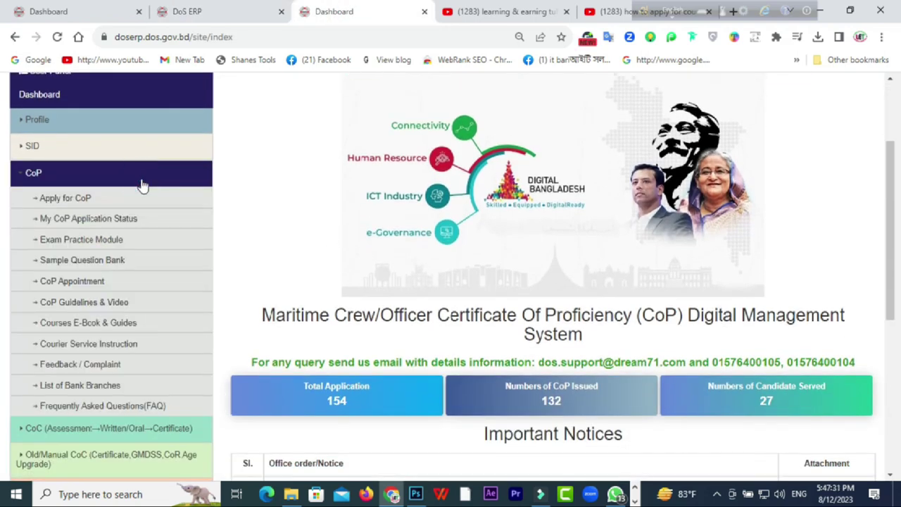
scroll(172, 262, down, 1)
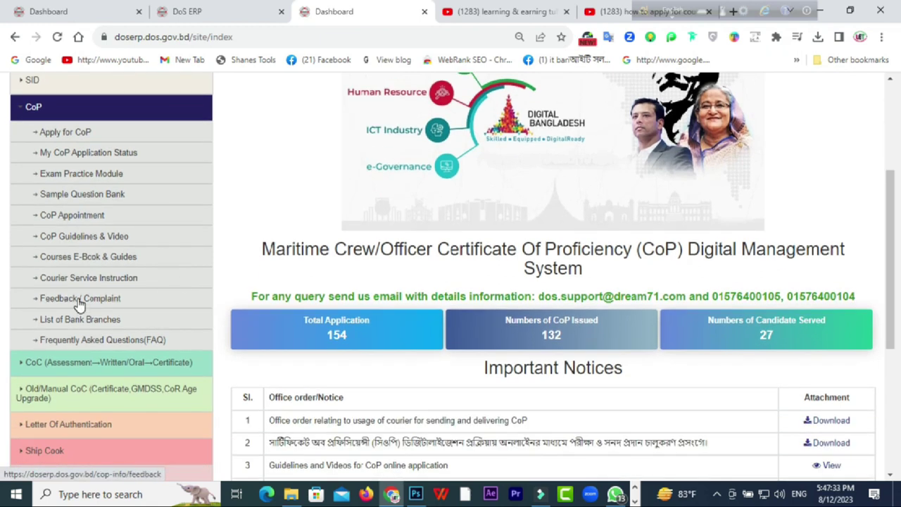
click(116, 283)
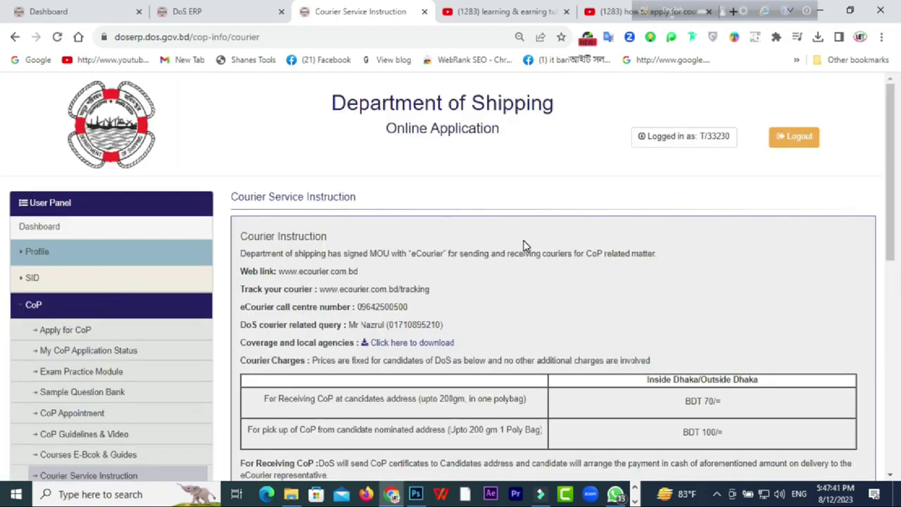
Step: Read through the courier instructions and open the ecourier.com.bd/booking link for certificate pick-up in a new browser tab
scroll(524, 248, down, 2)
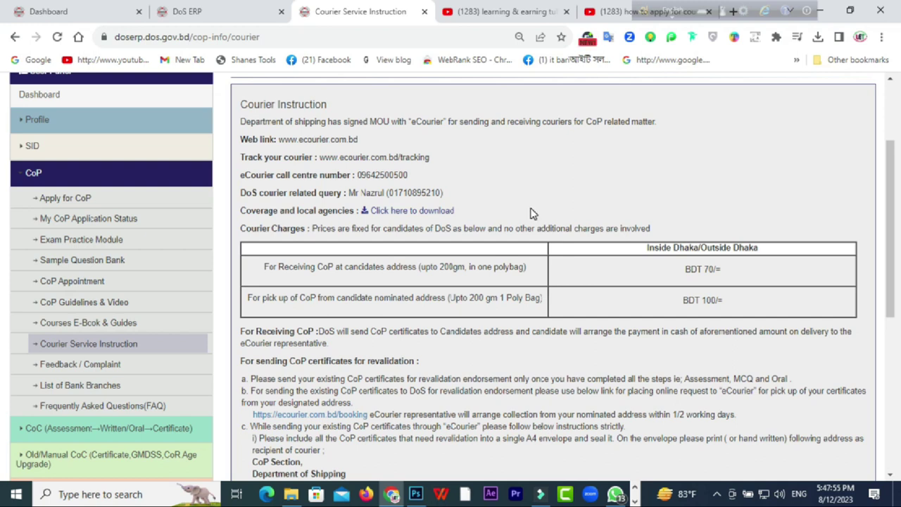
scroll(533, 213, down, 1)
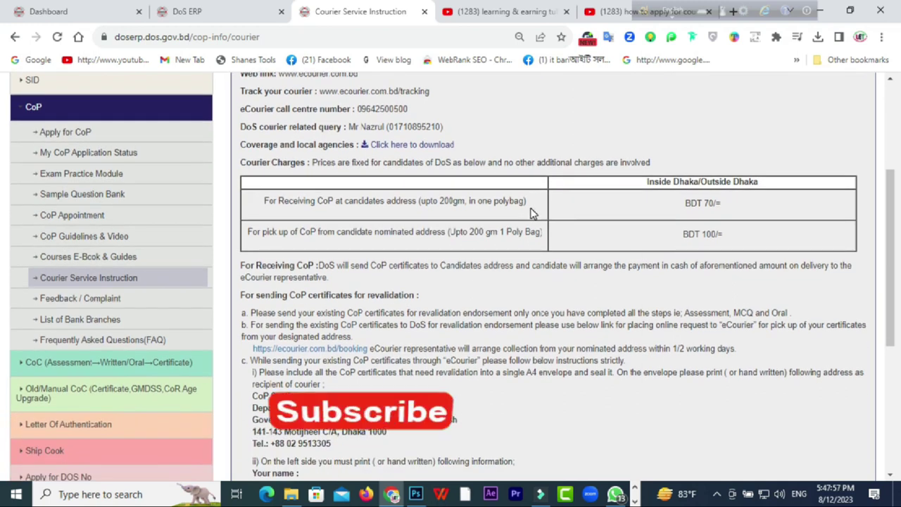
scroll(533, 213, down, 1)
scroll(532, 213, down, 1)
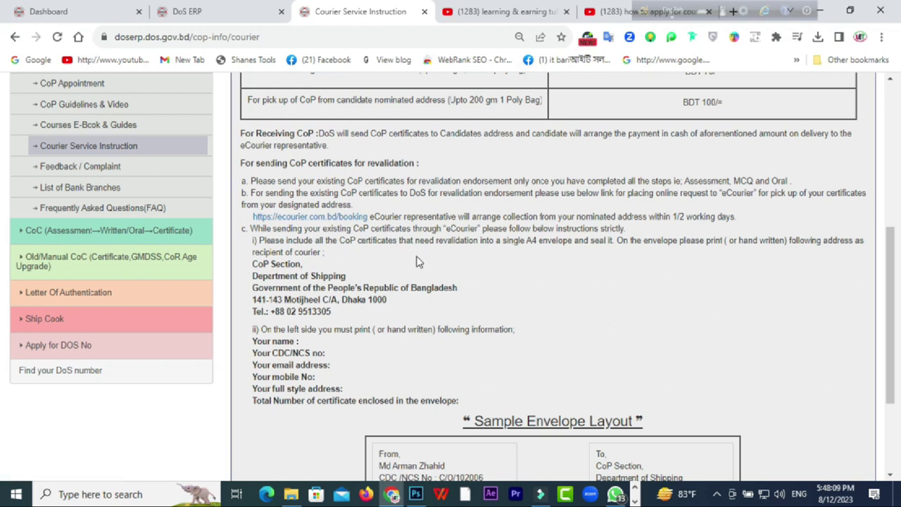
right_click(322, 224)
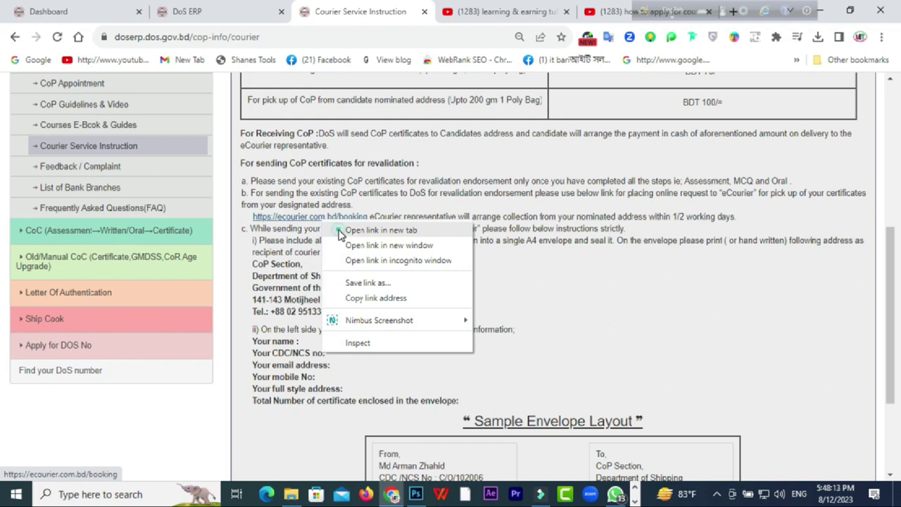
click(346, 229)
click(445, 14)
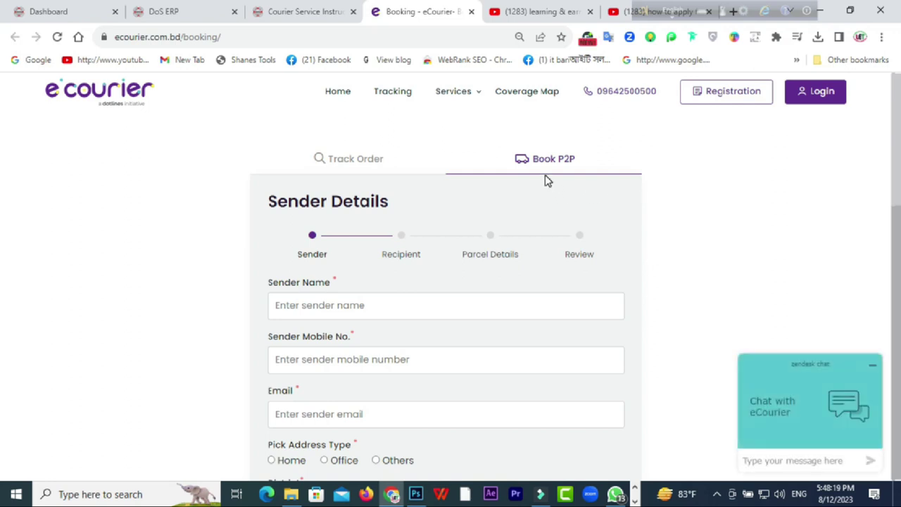
Step: Paste the sender's full name into the Sender Name field of the booking form
scroll(680, 182, down, 1)
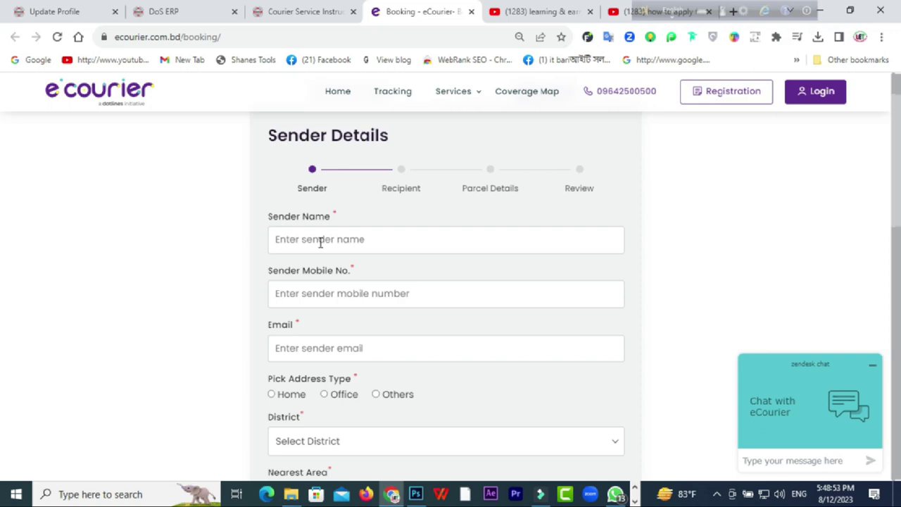
click(322, 240)
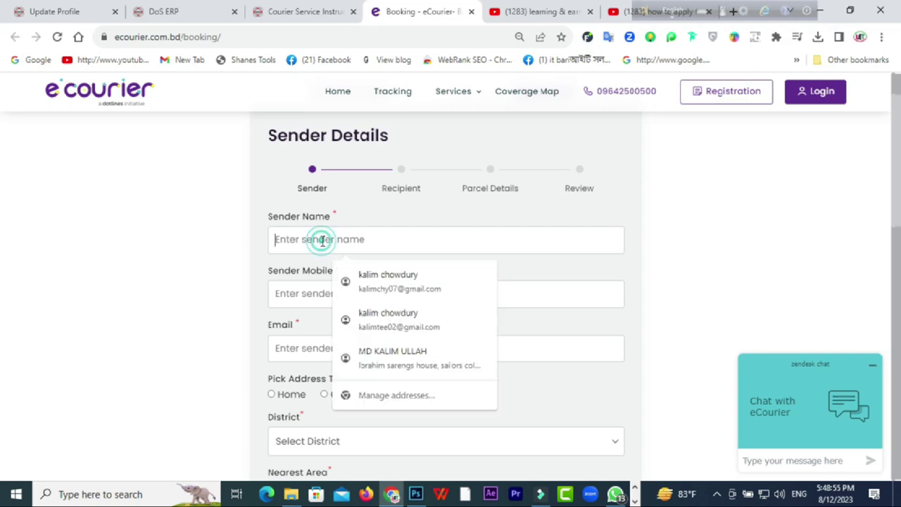
right_click(323, 240)
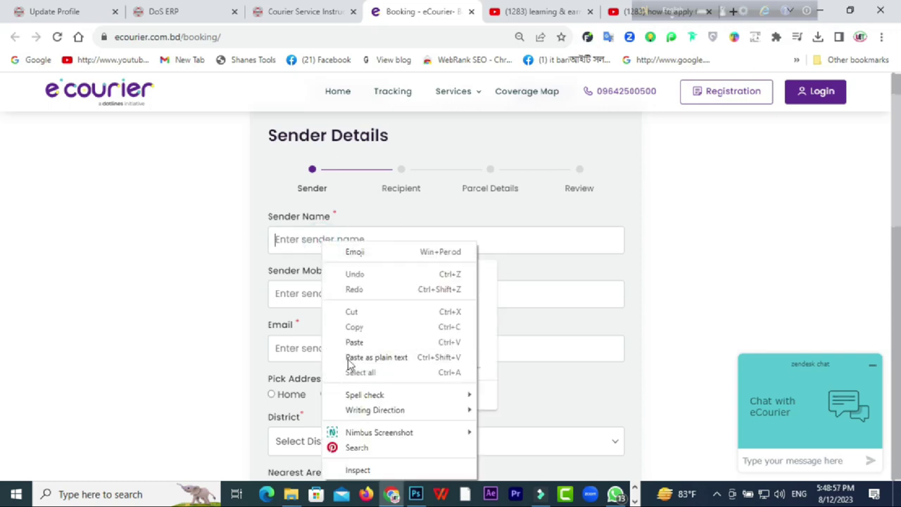
click(354, 342)
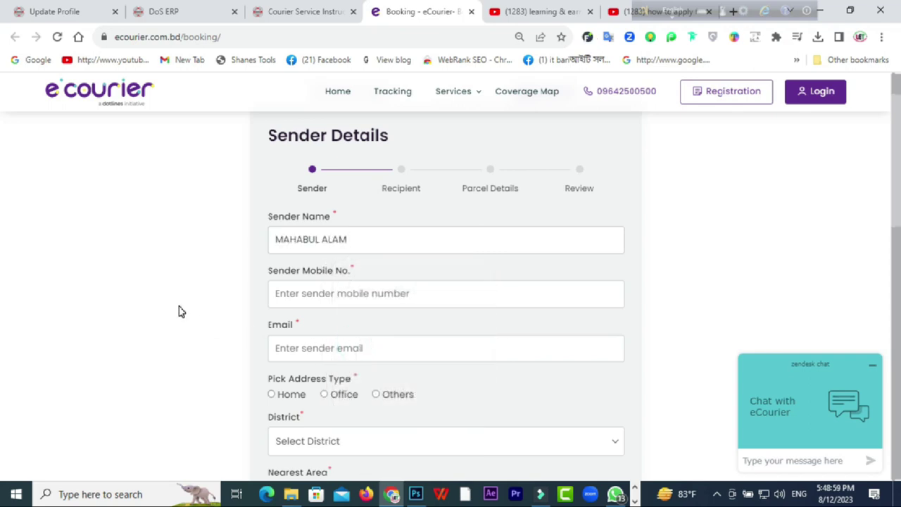
Step: Set the sender's pick address type to Home and the district to Chittagong
scroll(257, 264, down, 1)
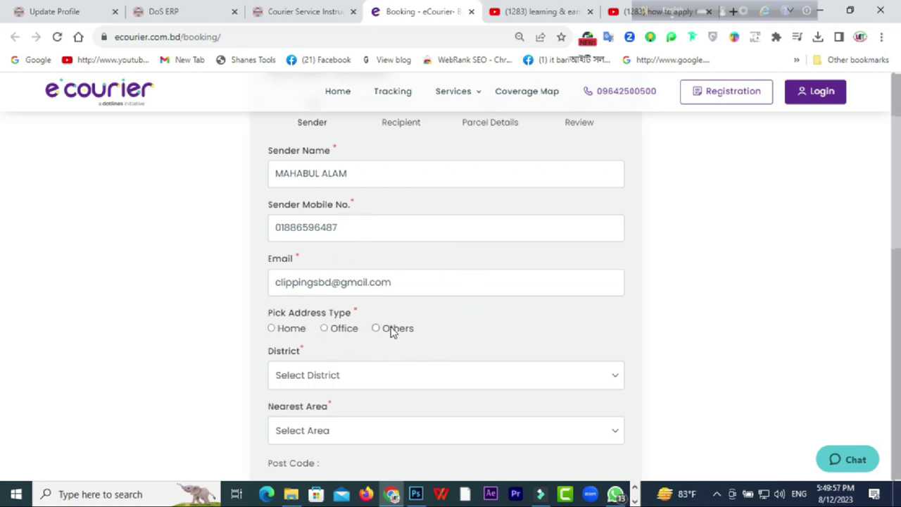
scroll(392, 331, down, 1)
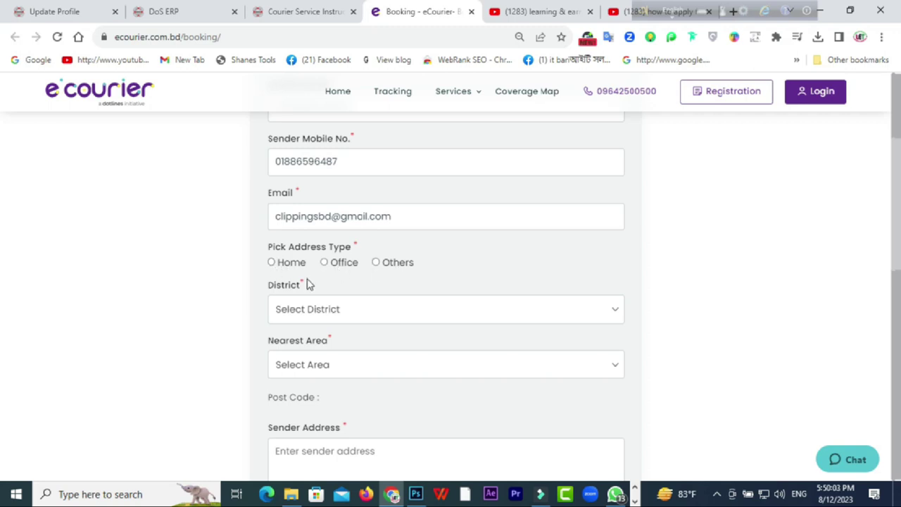
click(272, 263)
click(334, 314)
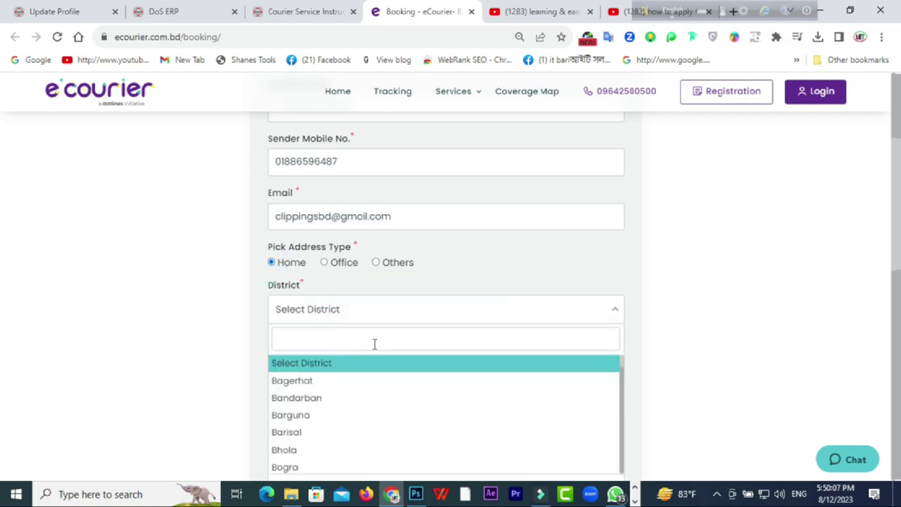
scroll(392, 372, down, 1)
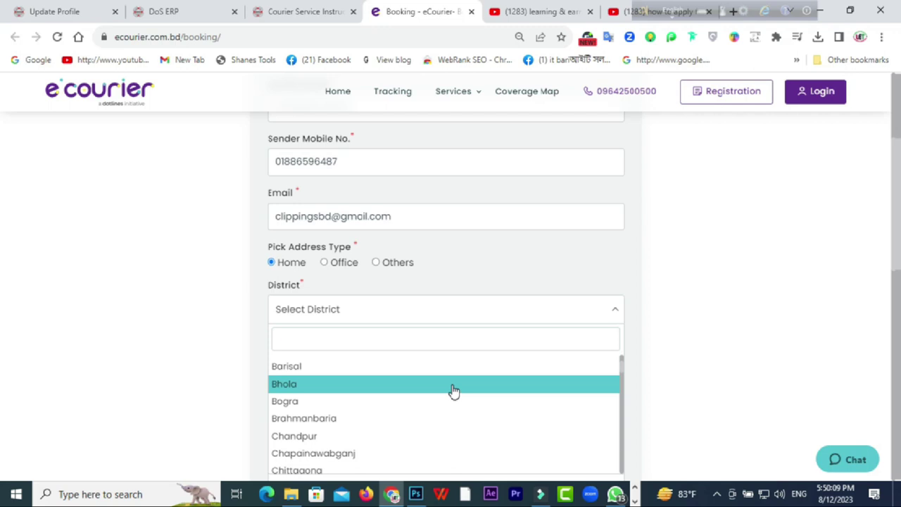
click(336, 472)
Step: Set the sender's nearest area to Potenga chittagong
scroll(577, 366, down, 1)
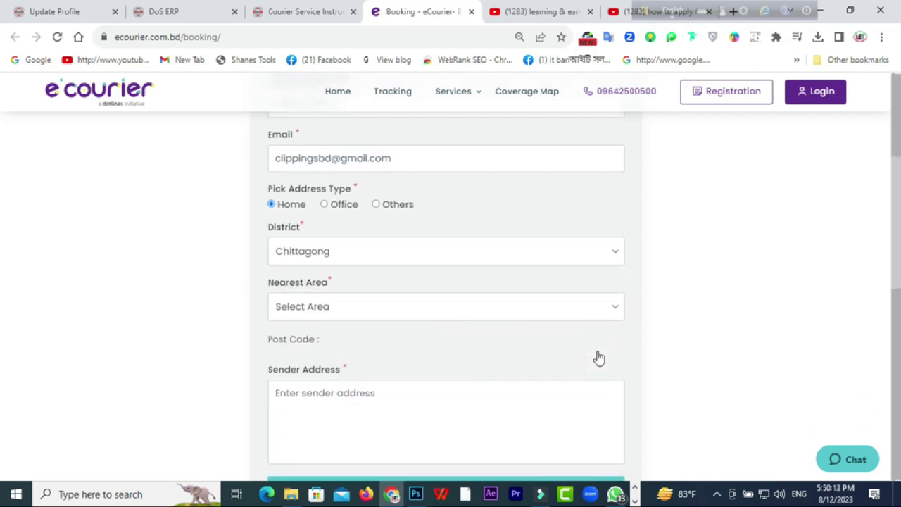
click(394, 301)
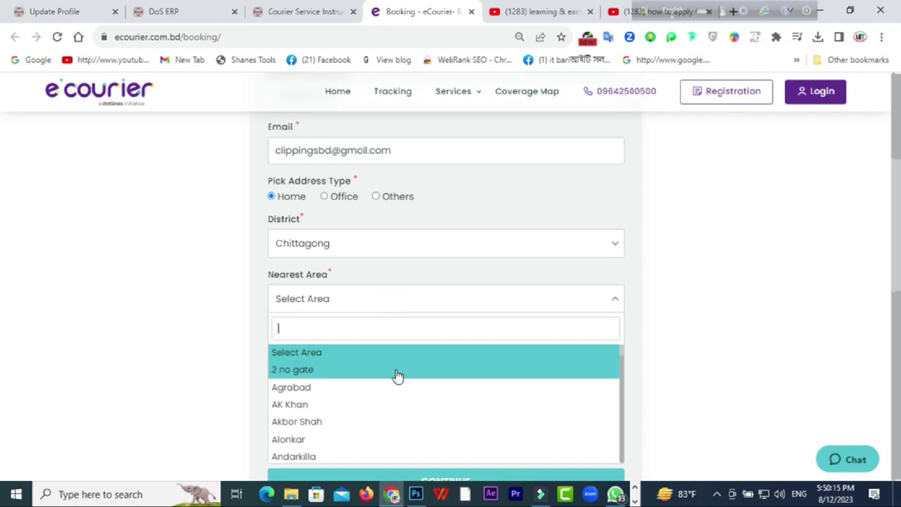
scroll(382, 404, down, 5)
click(382, 404)
scroll(214, 389, down, 1)
scroll(433, 286, down, 1)
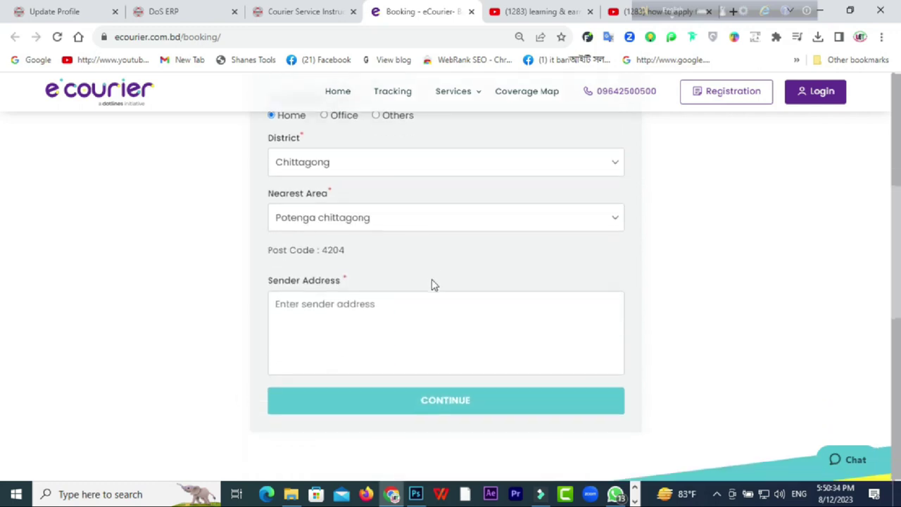
Step: Fill in the sender address with the sender's name, mobile number and postal address, adding a comma after the mobile number
click(360, 254)
click(176, 244)
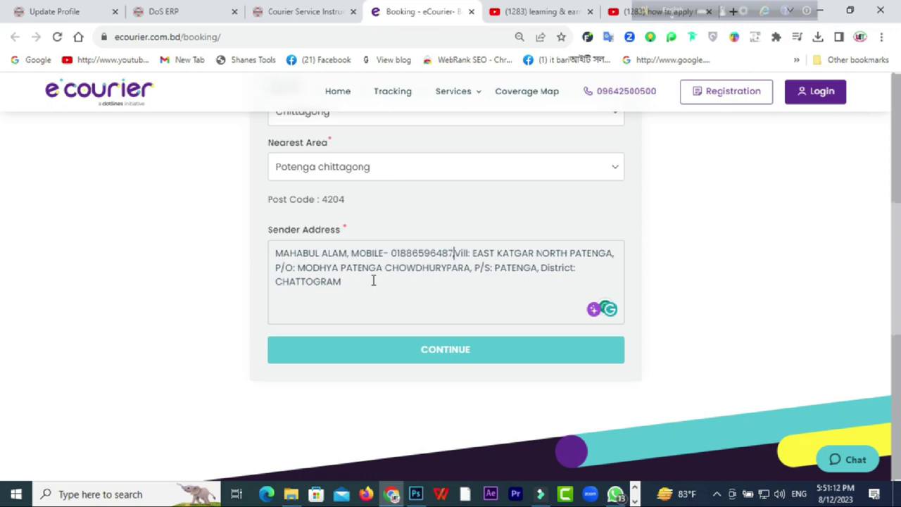
text(,)
Step: Review the completed sender details and continue to the recipient details
scroll(513, 293, up, 5)
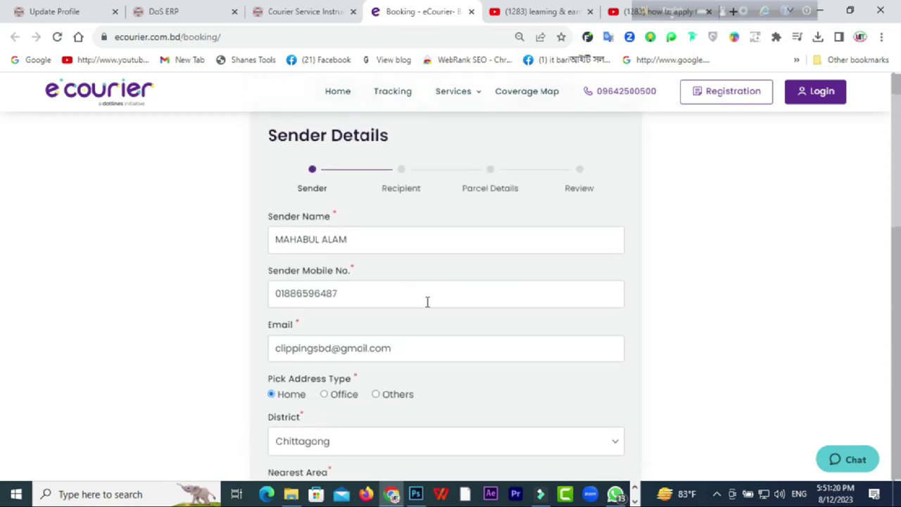
scroll(426, 301, down, 8)
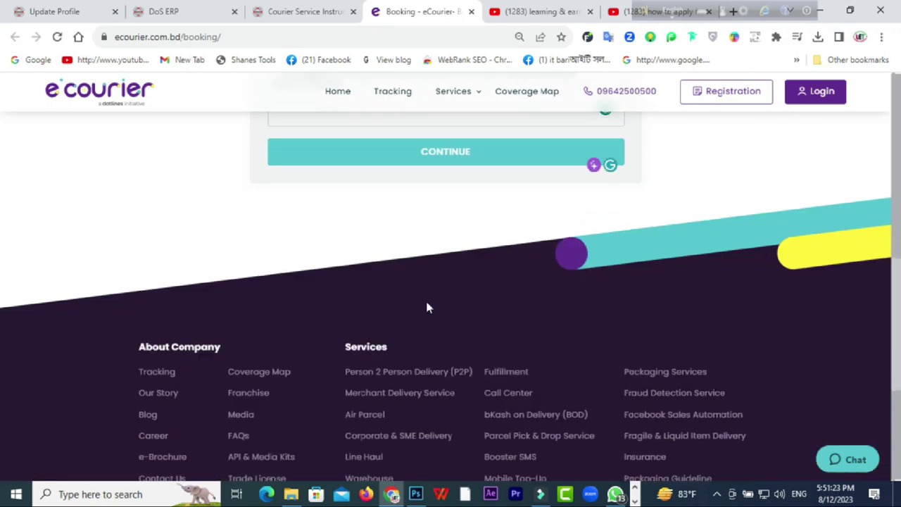
click(453, 161)
scroll(218, 299, down, 1)
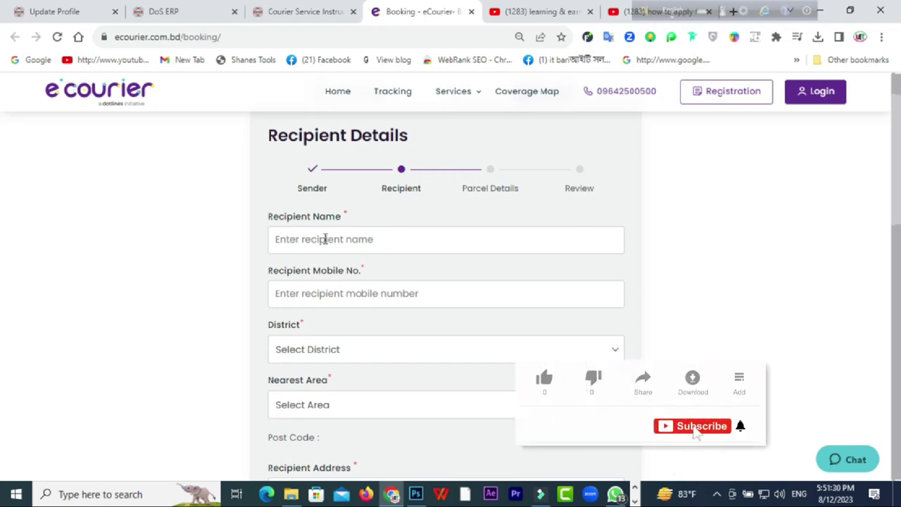
Step: Copy the DoS courier query contact's name from the Courier Service Instruction page into the Recipient Name field
click(296, 11)
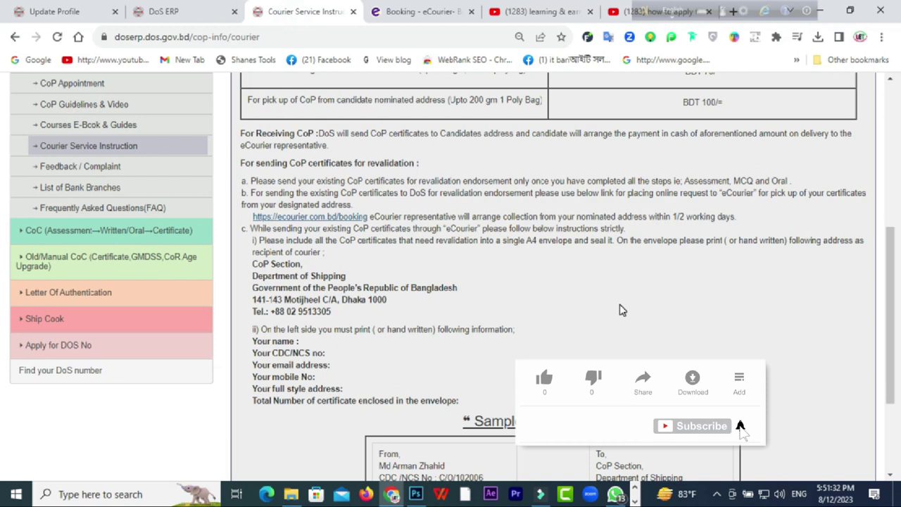
scroll(622, 310, up, 2)
scroll(598, 310, up, 2)
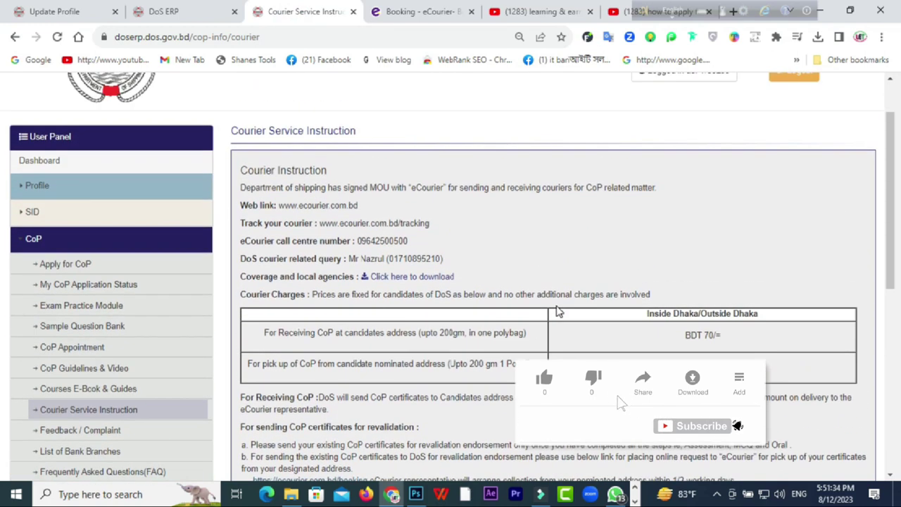
drag(350, 258, 387, 259)
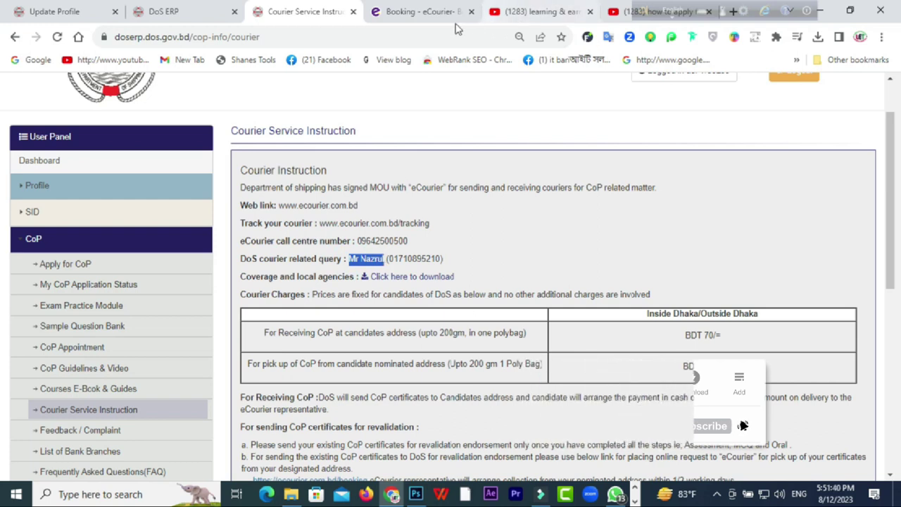
click(437, 13)
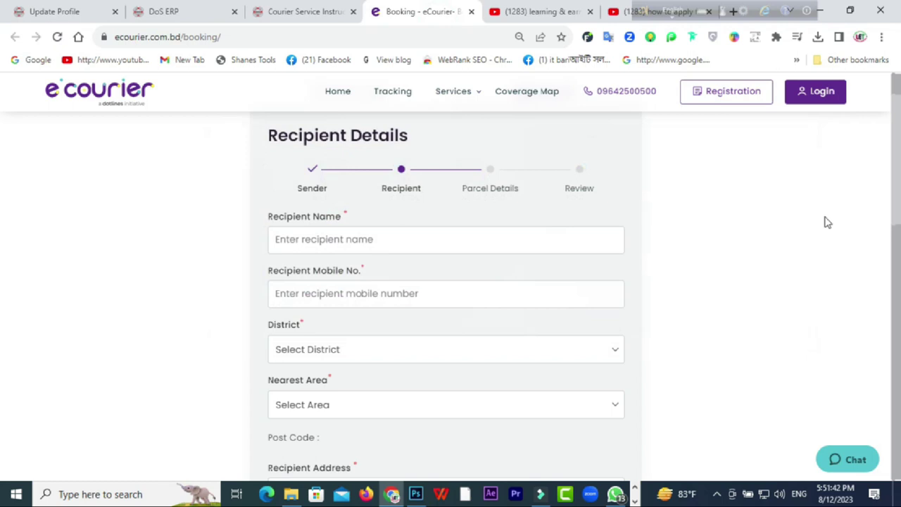
click(319, 238)
text(Mr Nazrul)
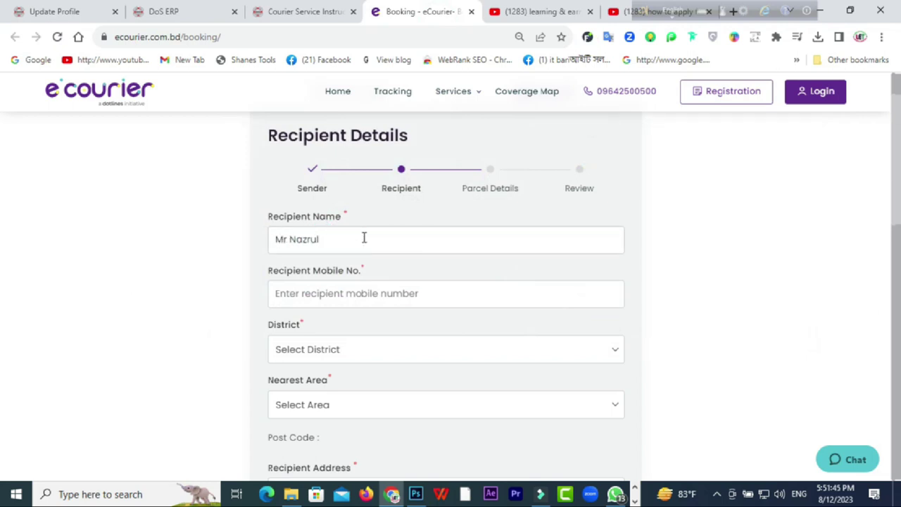
Step: Copy the DoS courier query contact's phone number from the instruction page into the Recipient Mobile No. field
click(274, 13)
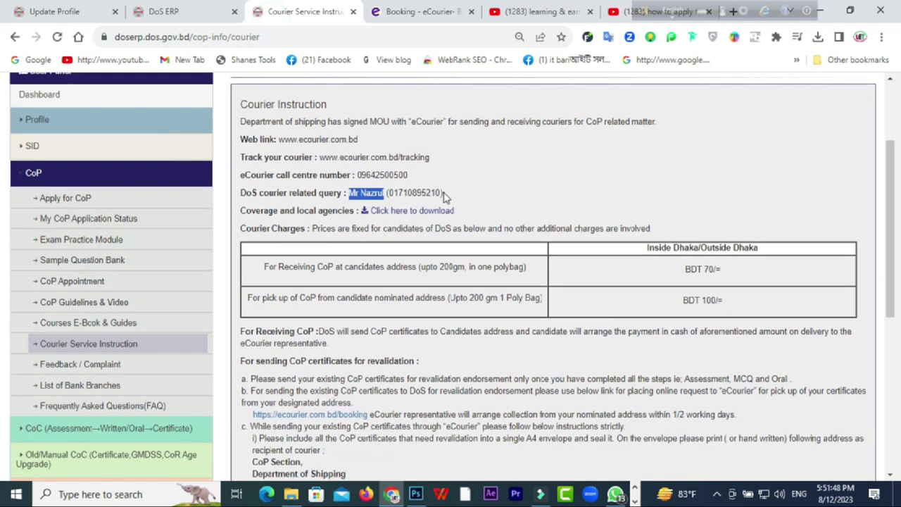
drag(444, 193, 397, 192)
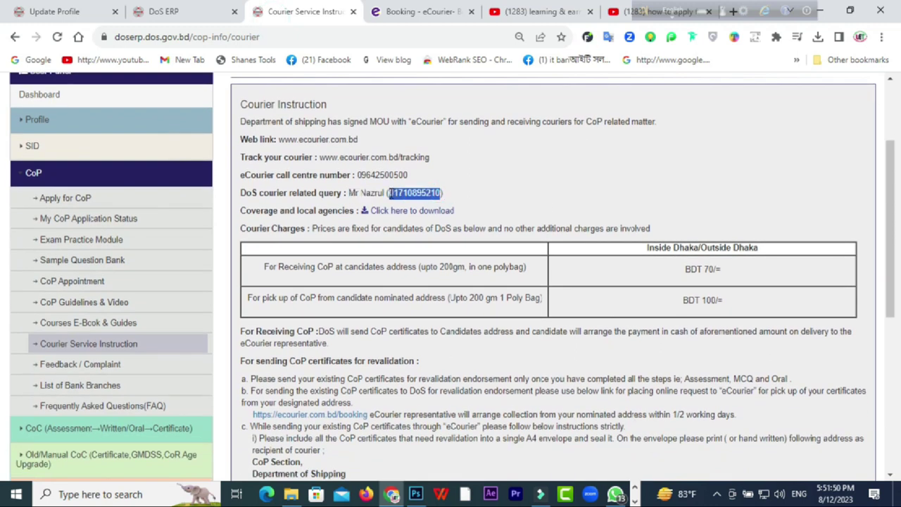
click(419, 12)
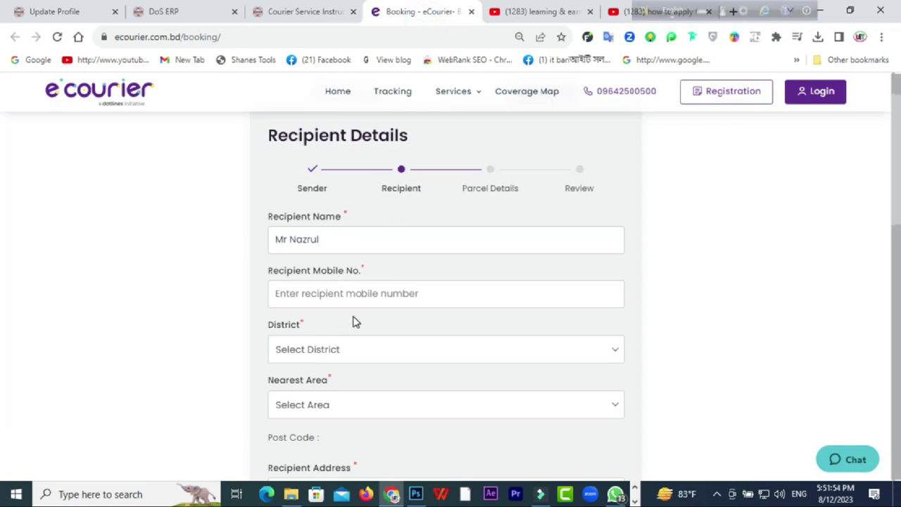
click(352, 294)
key(ctrl+v)
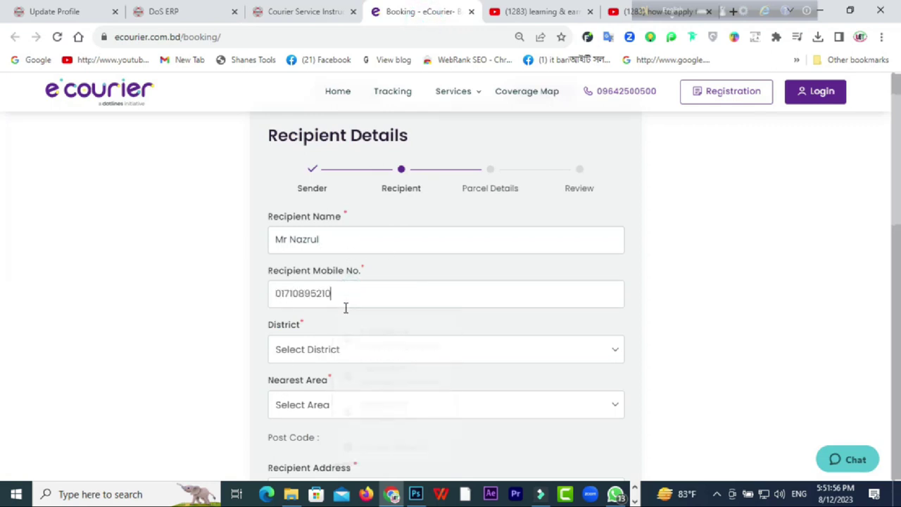
Step: Set the recipient's district to Dhaka
scroll(113, 301, down, 1)
click(338, 284)
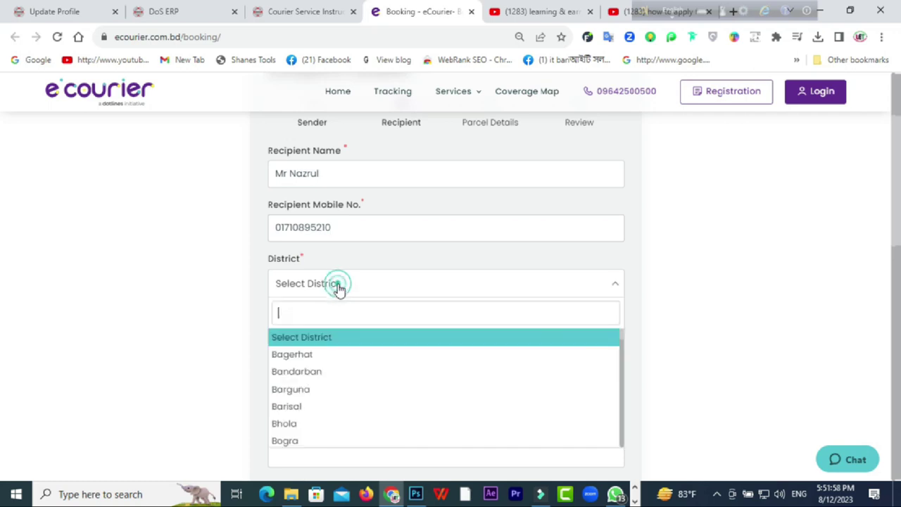
scroll(359, 359, down, 2)
scroll(360, 359, down, 2)
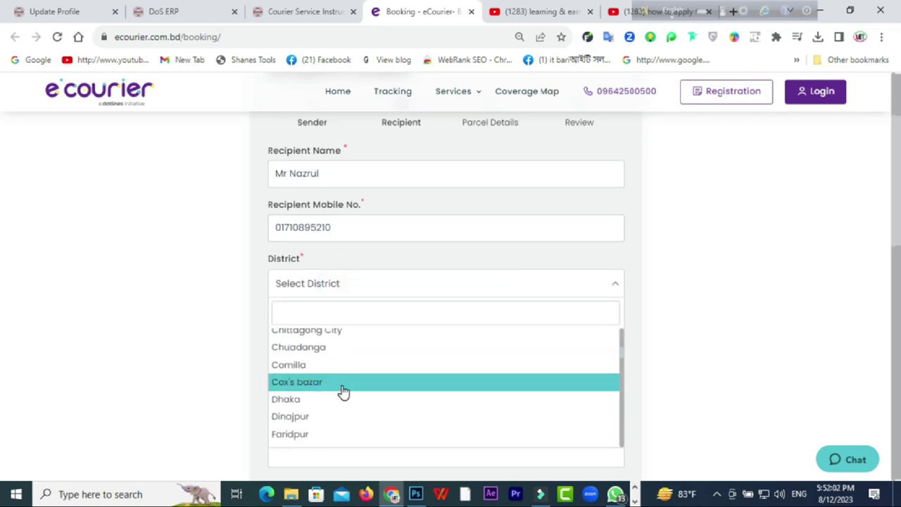
scroll(343, 392, down, 2)
click(324, 331)
Step: Set the recipient's nearest area to Motijheel
scroll(305, 288, down, 1)
click(322, 272)
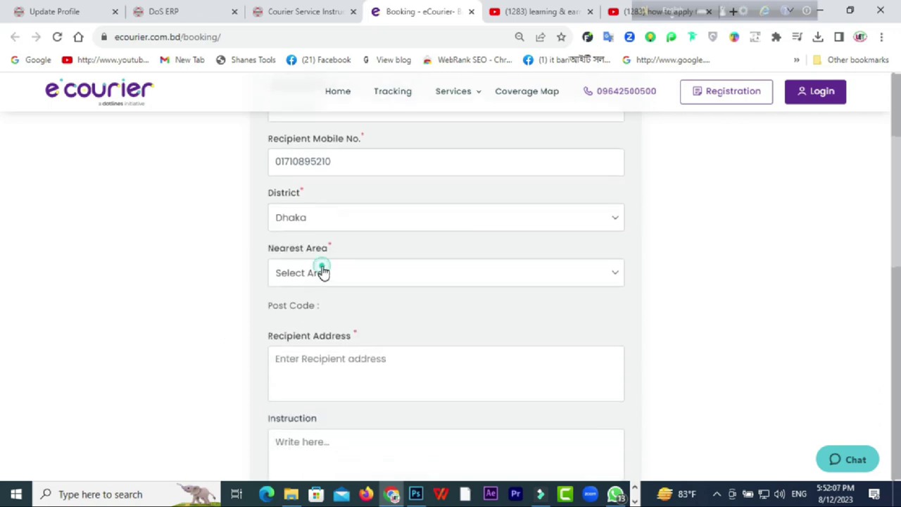
scroll(335, 384, down, 5)
scroll(334, 385, down, 15)
click(374, 383)
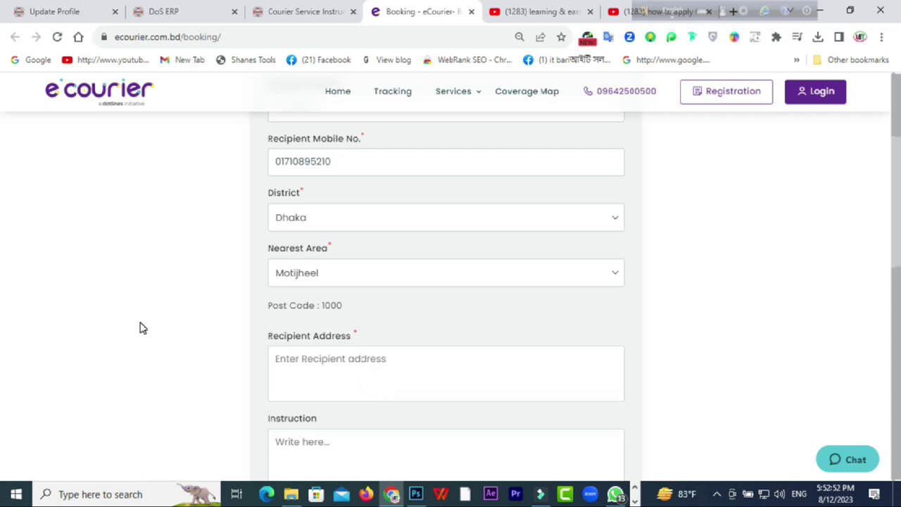
Step: Copy the CoP Section, Department of Shipping address with its telephone line from the Courier Service Instruction page into the Recipient Address field
scroll(145, 322, down, 1)
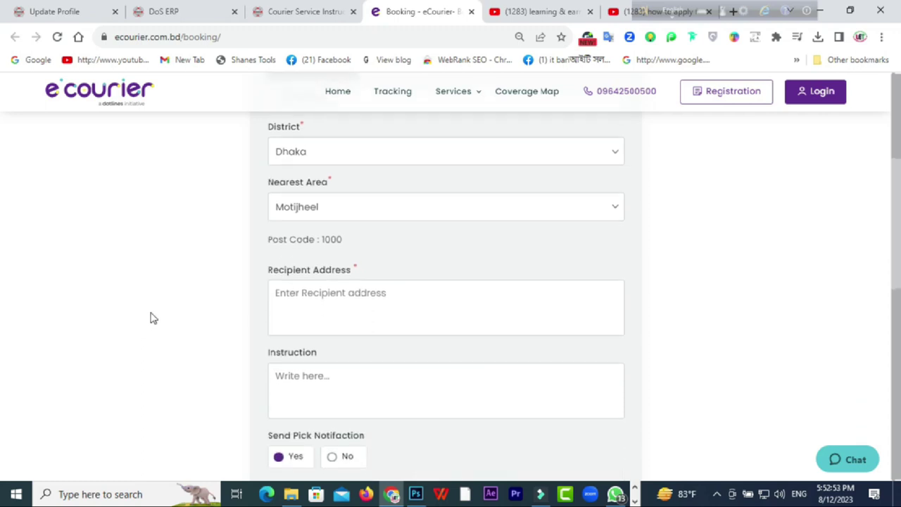
click(307, 11)
scroll(521, 276, down, 5)
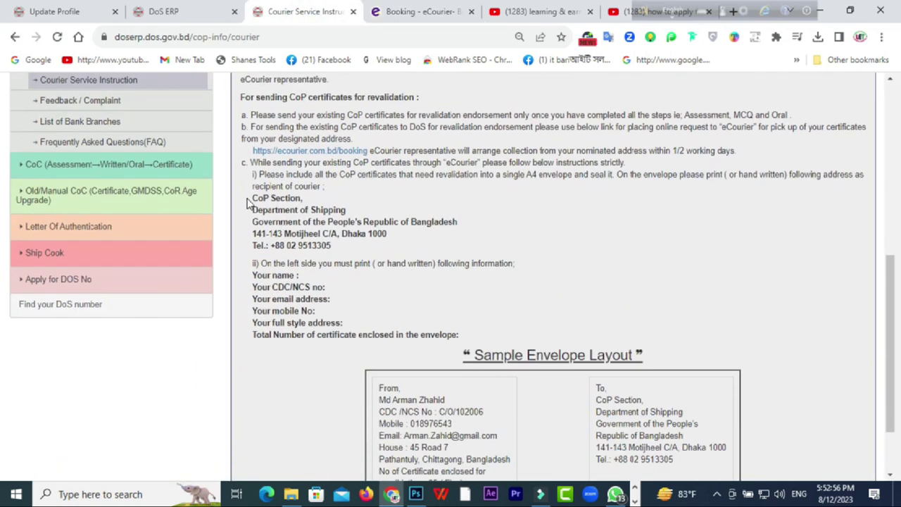
drag(252, 198, 334, 249)
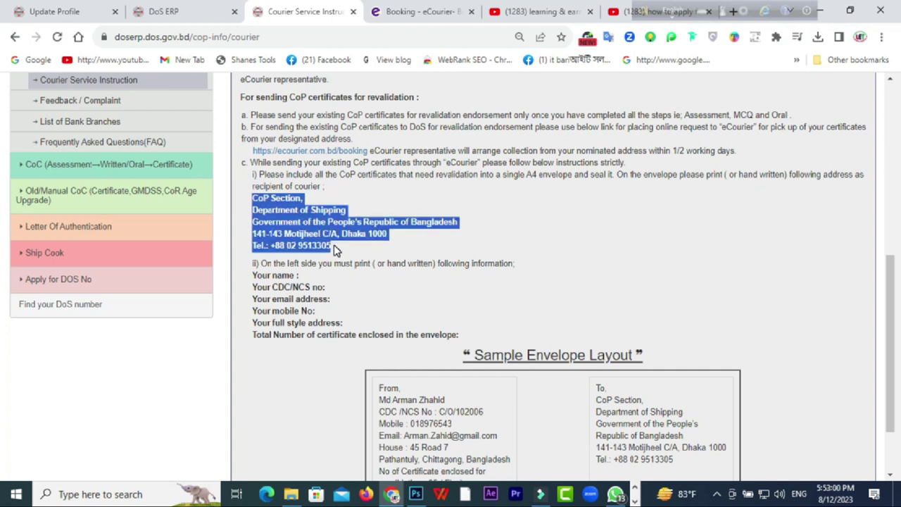
click(420, 11)
click(313, 296)
key(ctrl+v)
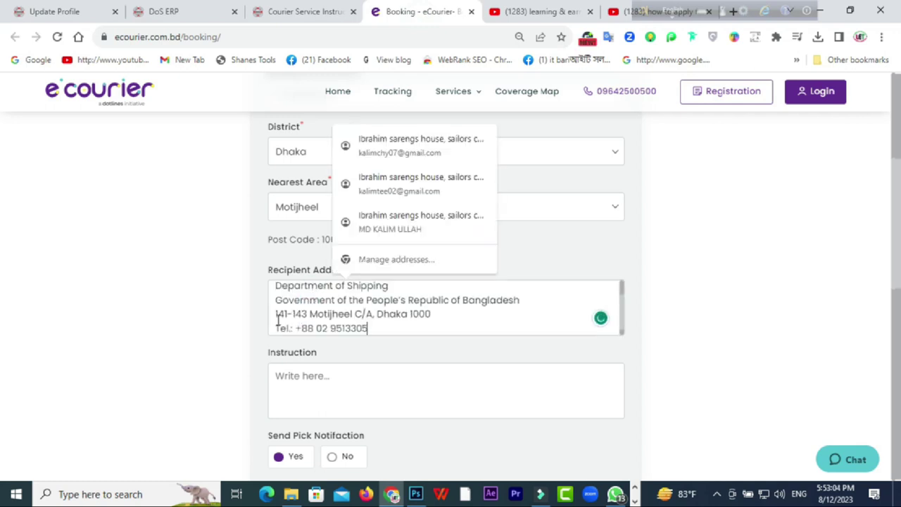
Step: Enter the instruction "FOR REVALIDATION OF SAT & DSD" for the recipient
click(315, 378)
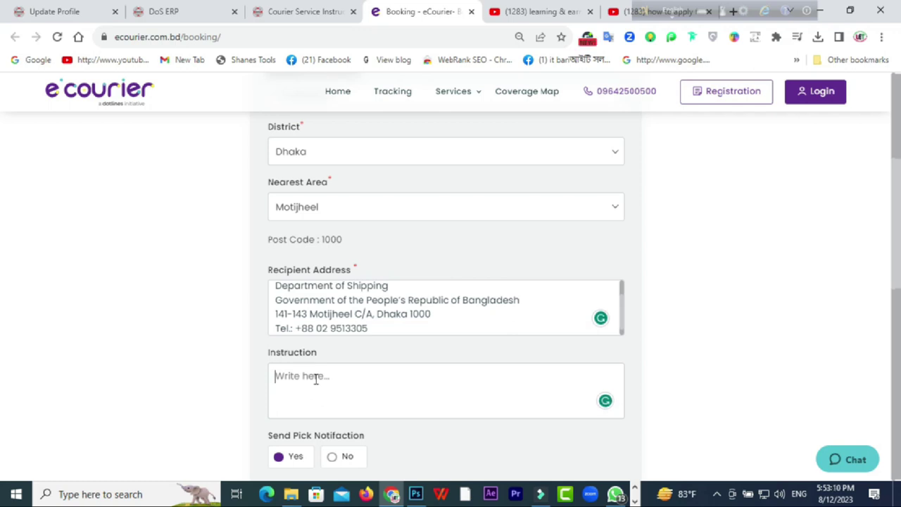
text(FOR REVALIDATION F)
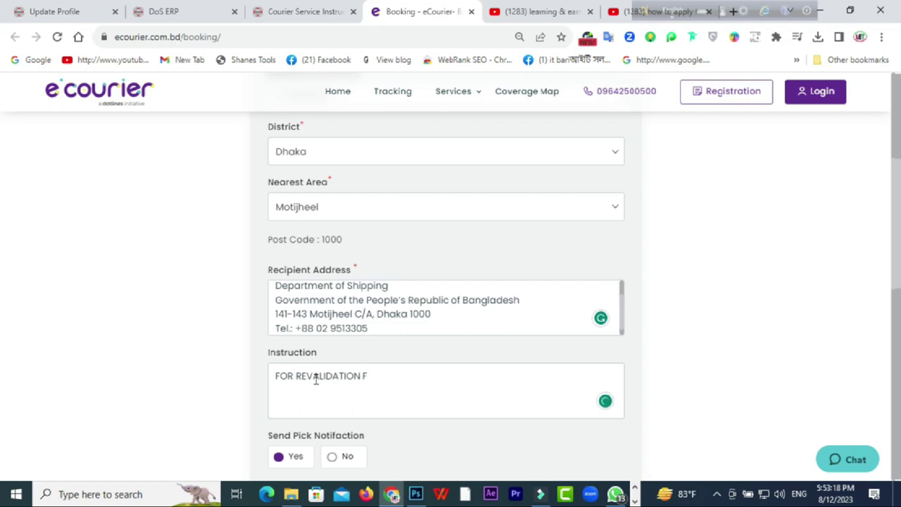
key(BackSpace)
text(OF SAT & DSD)
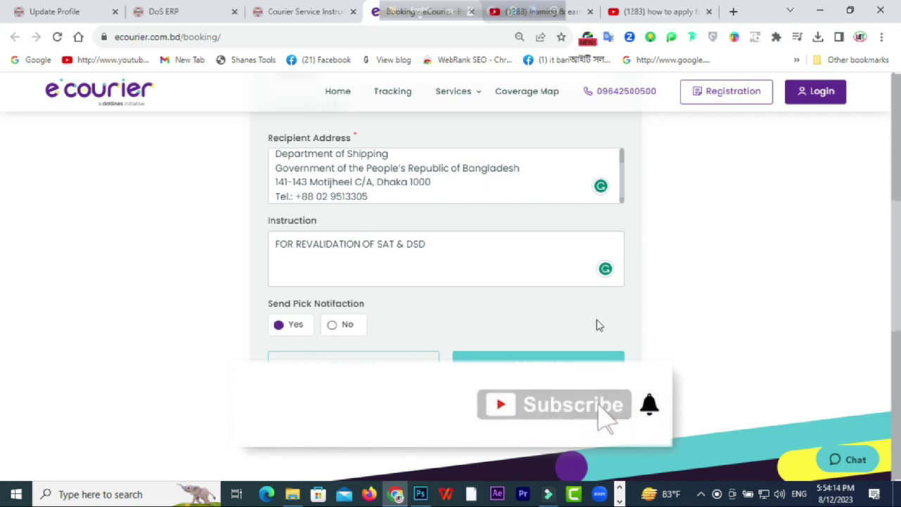
Step: Review the completed recipient details and continue to the parcel details
scroll(555, 350, up, 4)
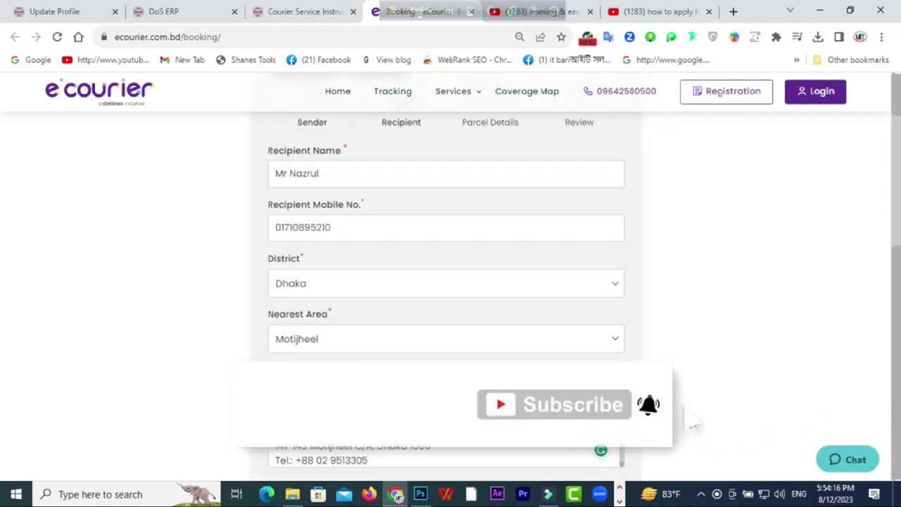
scroll(693, 421, up, 2)
scroll(774, 422, down, 1)
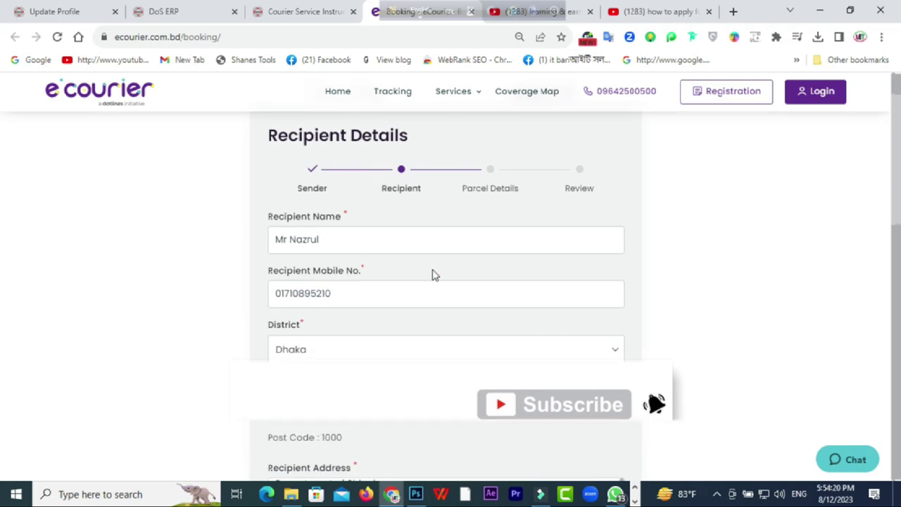
scroll(439, 294, down, 1)
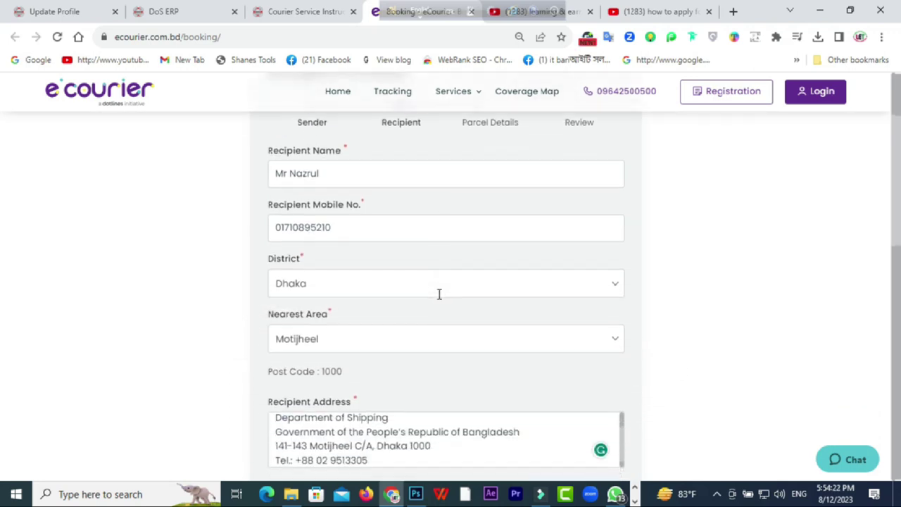
scroll(438, 296, down, 1)
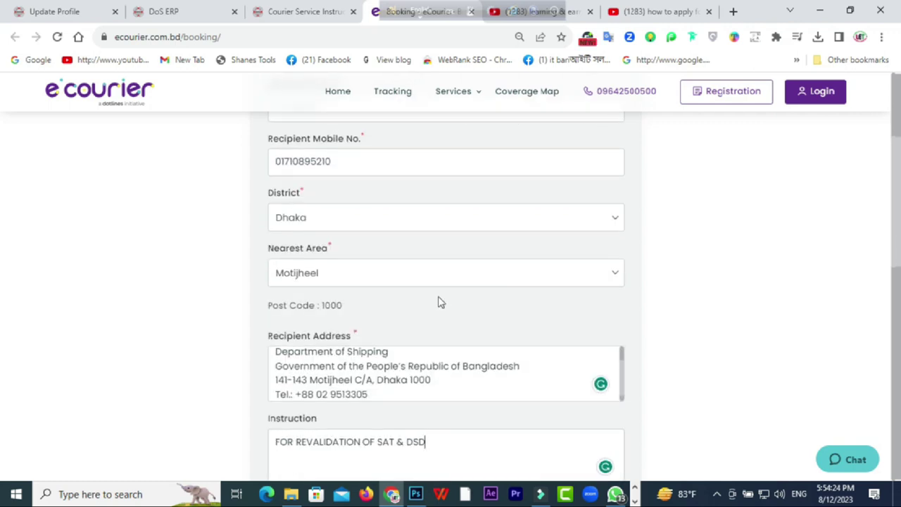
scroll(438, 299, down, 1)
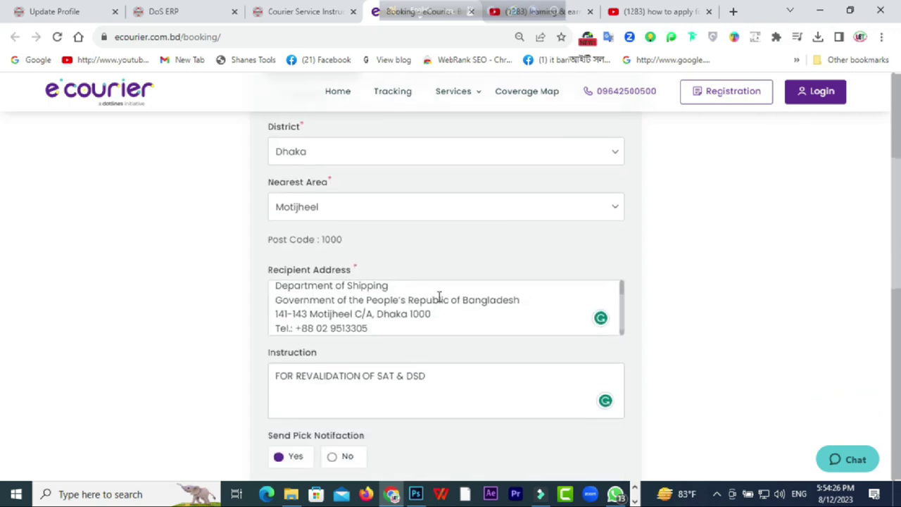
scroll(447, 306, down, 1)
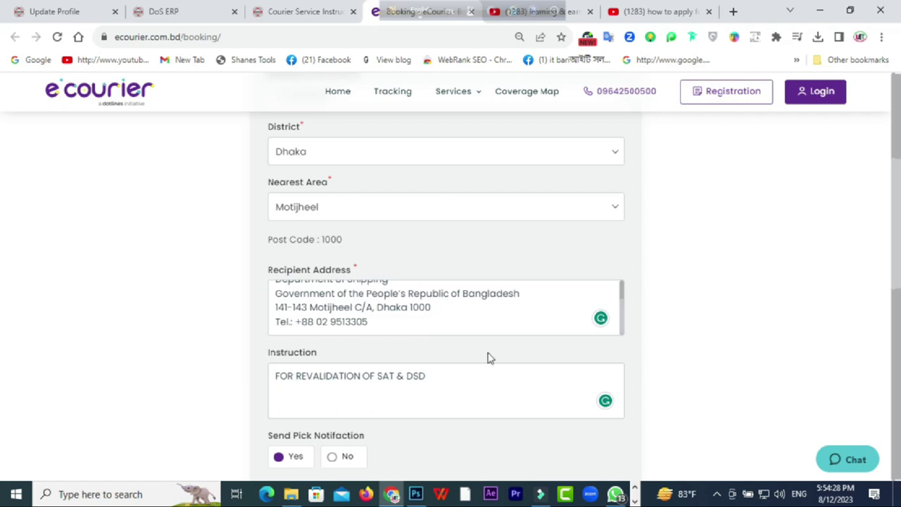
scroll(492, 362, down, 2)
click(531, 370)
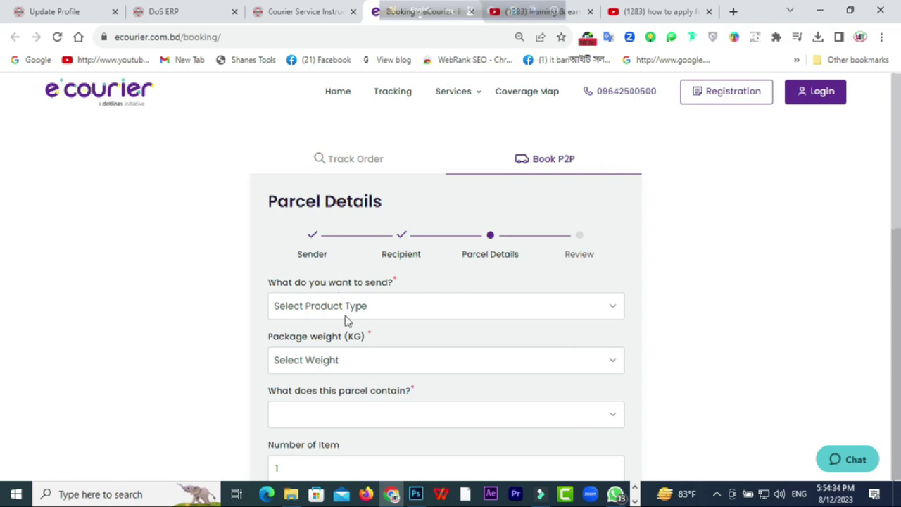
Step: Choose Document as the product type and keep the number of items at 1
scroll(376, 306, down, 2)
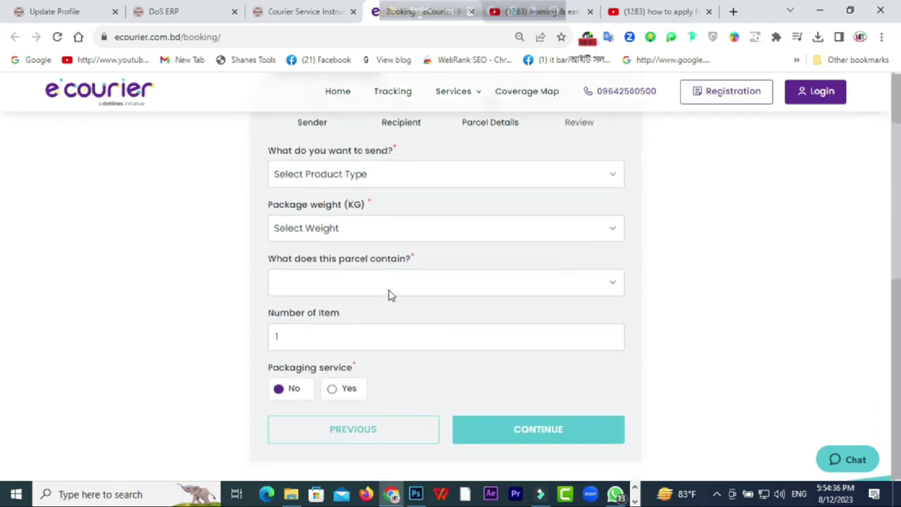
click(551, 176)
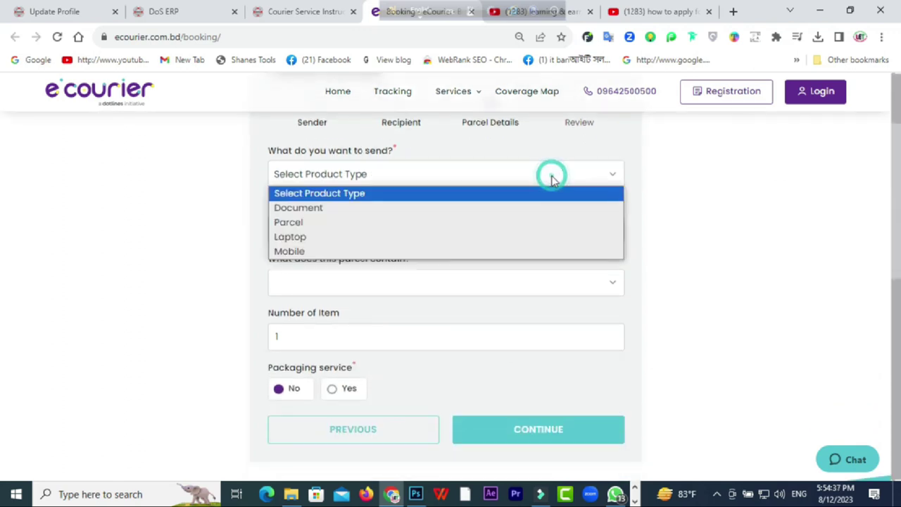
click(294, 207)
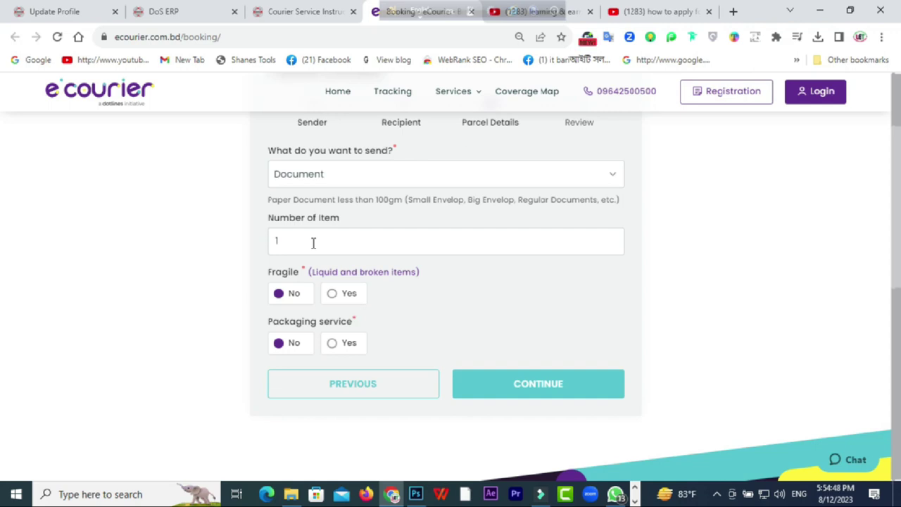
click(313, 243)
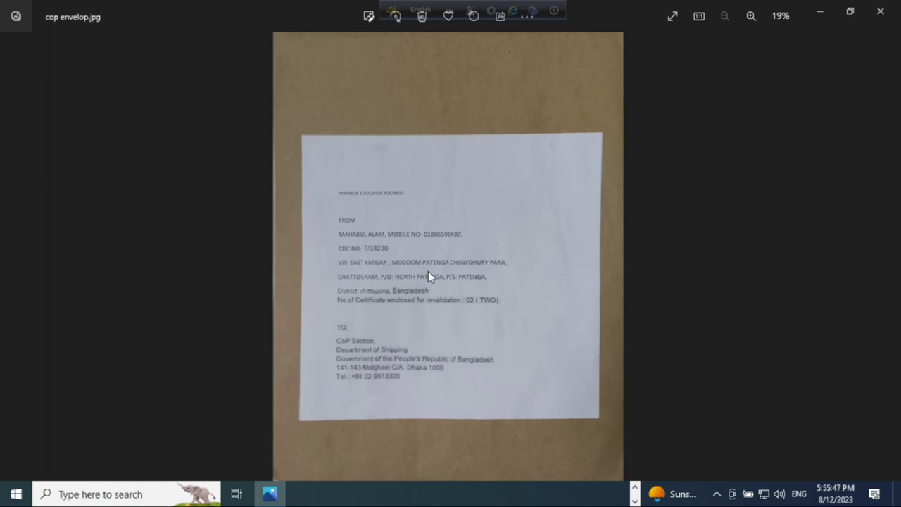
Step: Enlarge the photo cop envelop.jpg to examine the sender and recipient addresses on the envelope, and return to the booking form
click(751, 16)
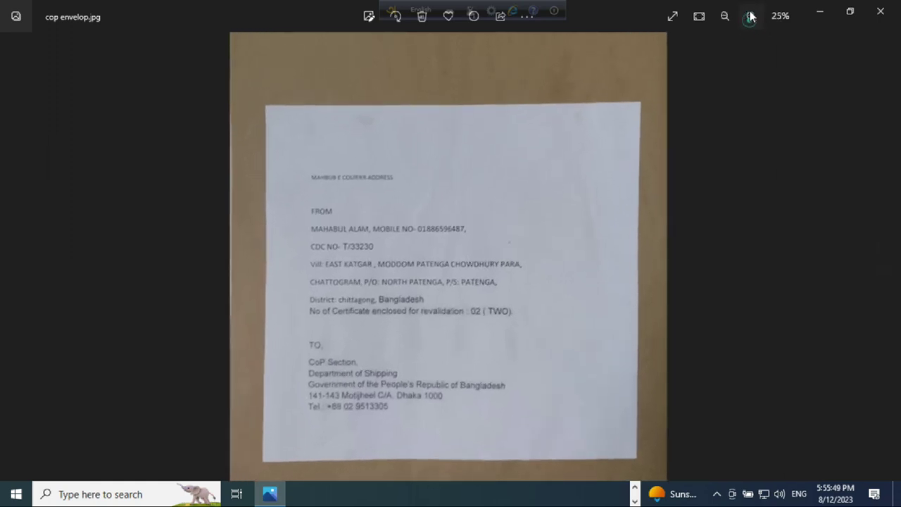
click(751, 16)
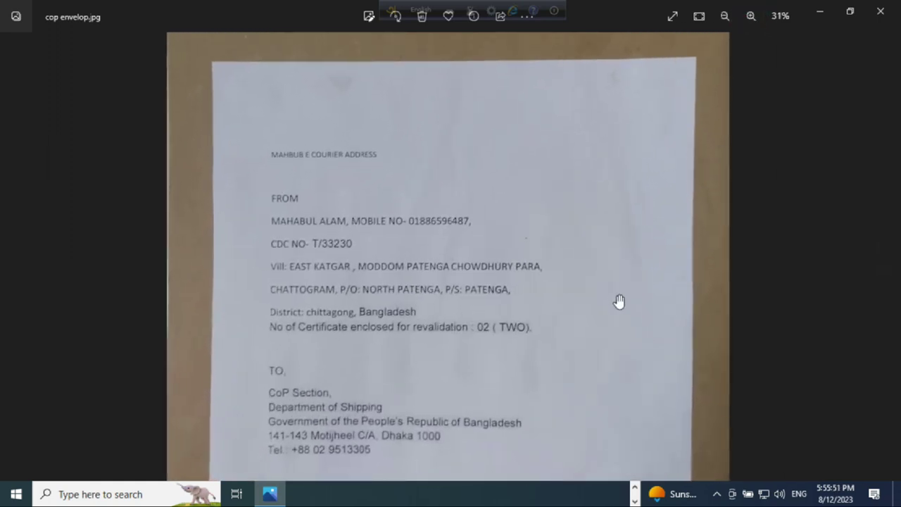
scroll(618, 302, down, 2)
click(820, 12)
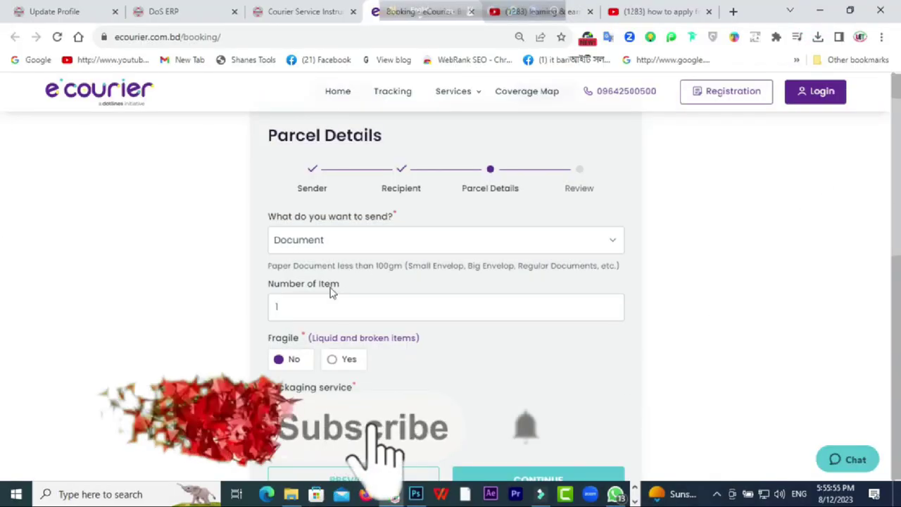
Step: Continue from the parcel details to the booking review and choose Home Delivery as the delivery method
scroll(544, 391, down, 1)
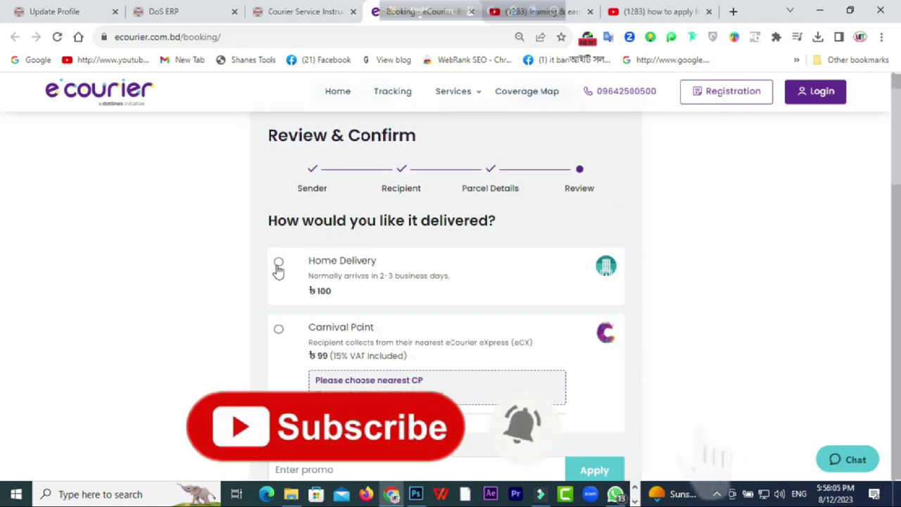
click(278, 264)
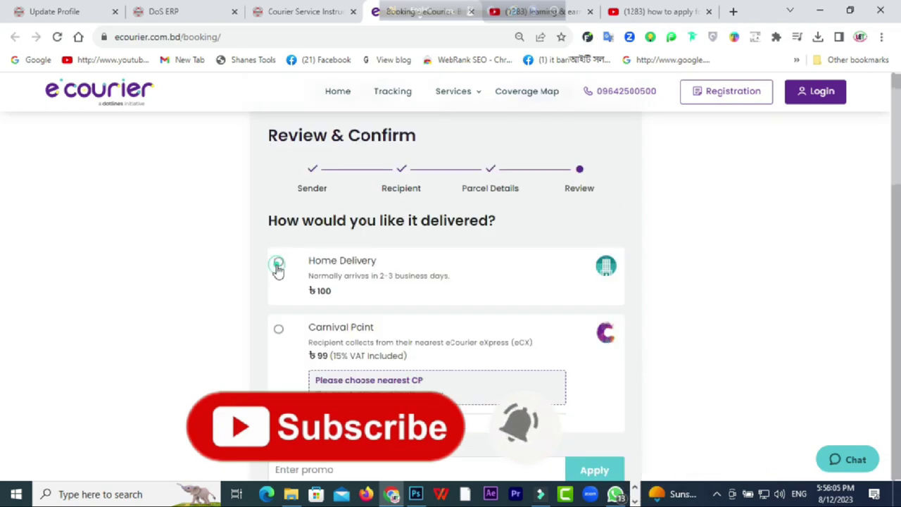
scroll(746, 289, down, 5)
scroll(748, 289, down, 2)
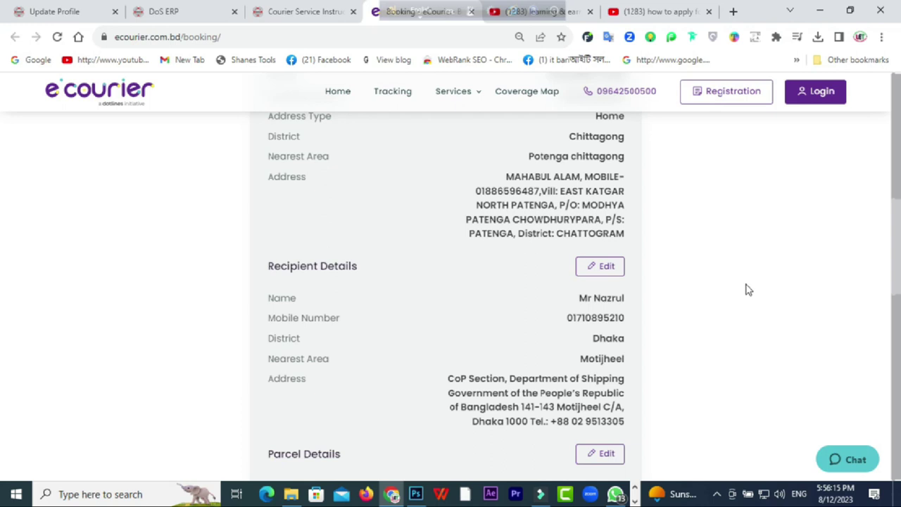
scroll(749, 290, down, 3)
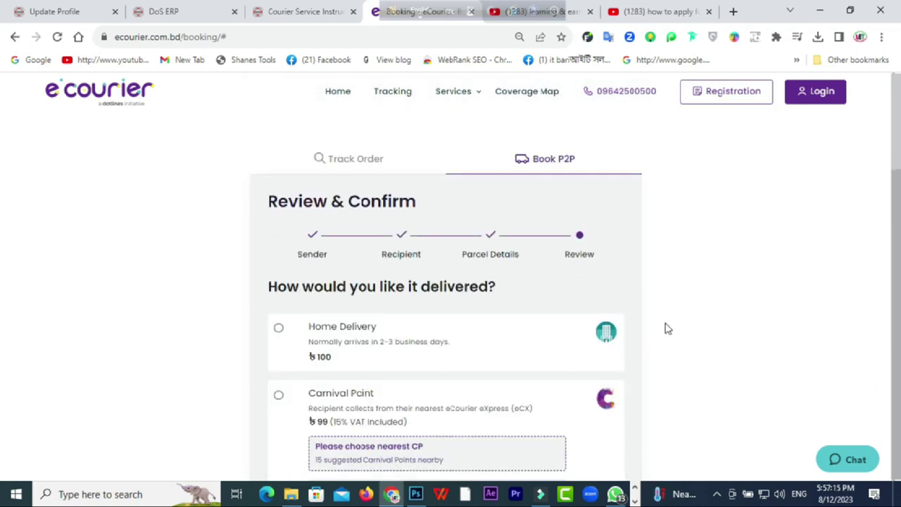
Step: Select the Home Delivery option again and check the sender, recipient and parcel details in the booking summary
scroll(668, 329, down, 1)
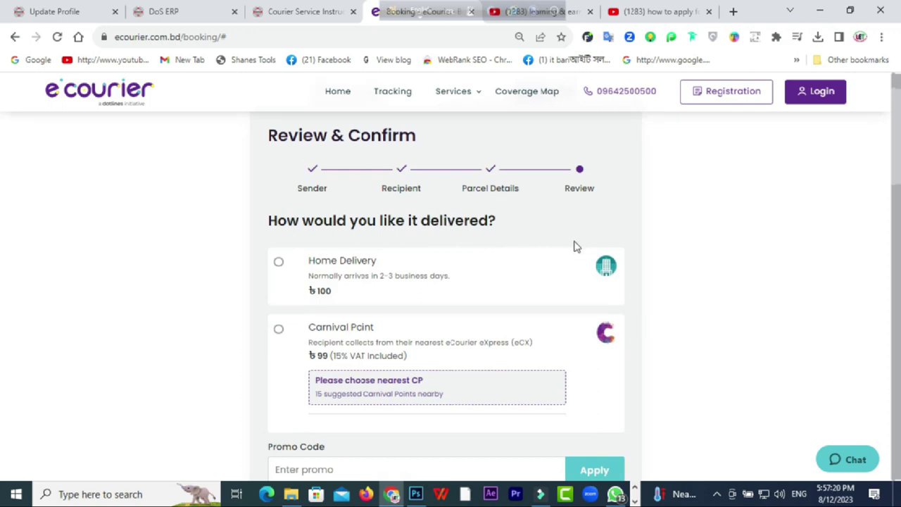
click(280, 263)
scroll(696, 300, down, 3)
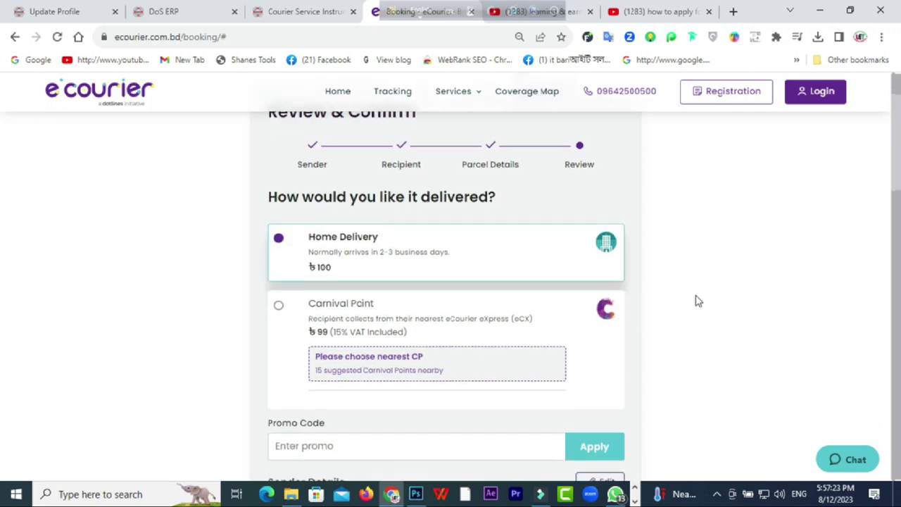
scroll(694, 301, down, 4)
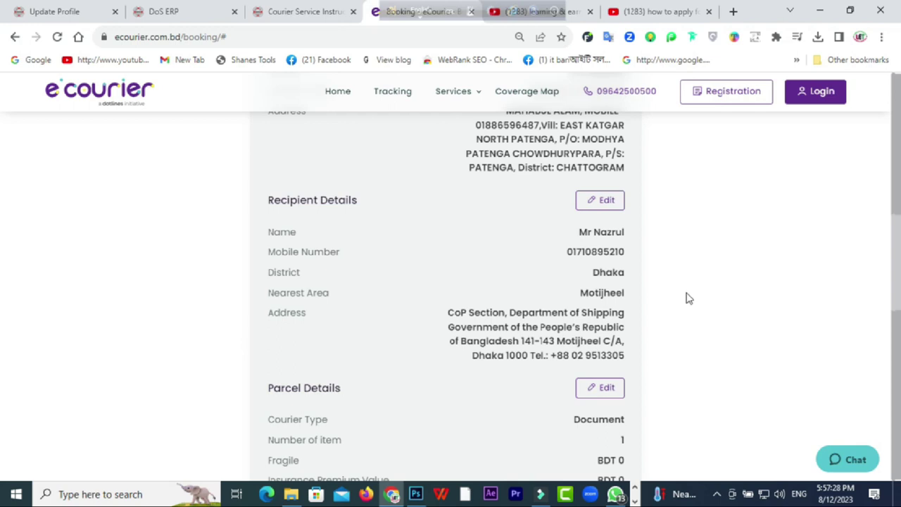
scroll(689, 299, down, 2)
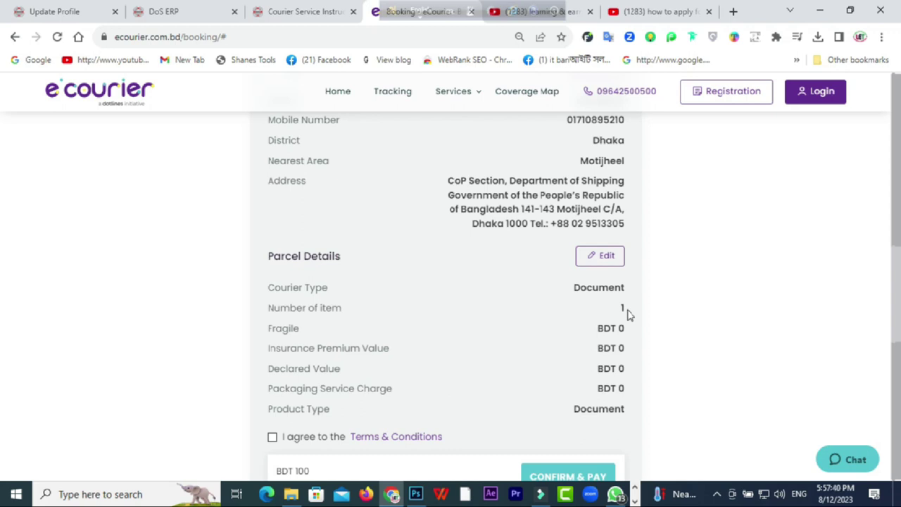
scroll(630, 317, up, 5)
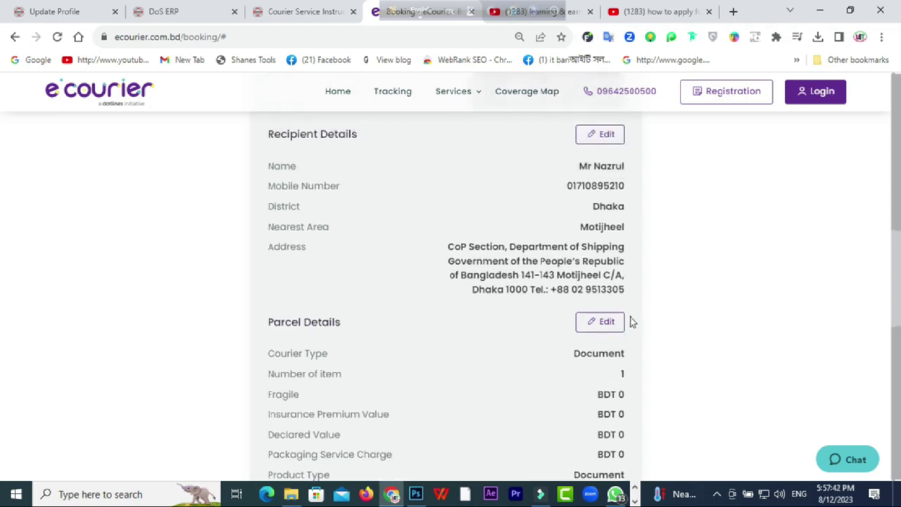
scroll(631, 321, up, 2)
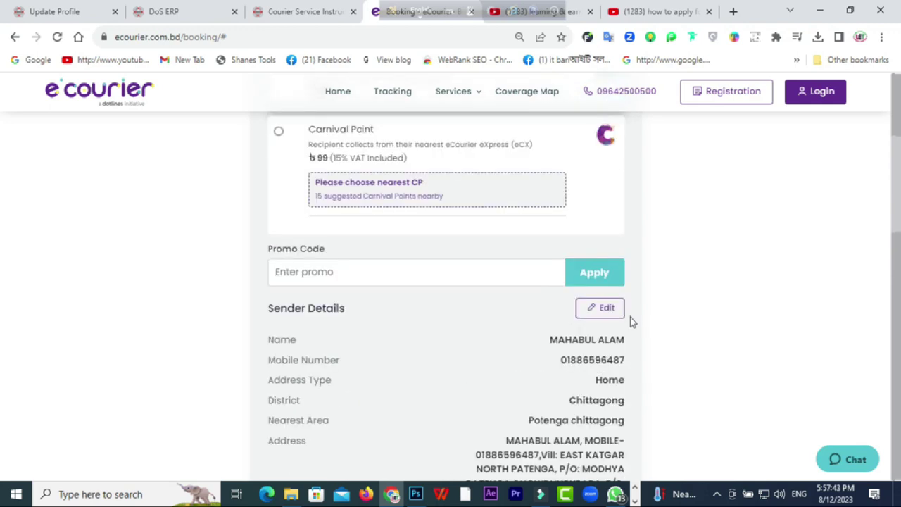
Step: Check the delivery options and parcel details in the booking review, and try to confirm the order for payment
scroll(632, 321, up, 3)
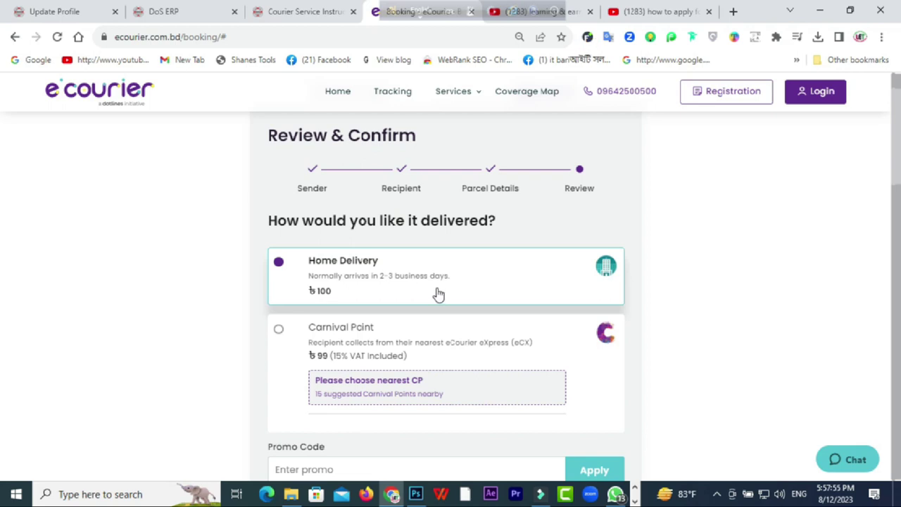
scroll(434, 360, down, 3)
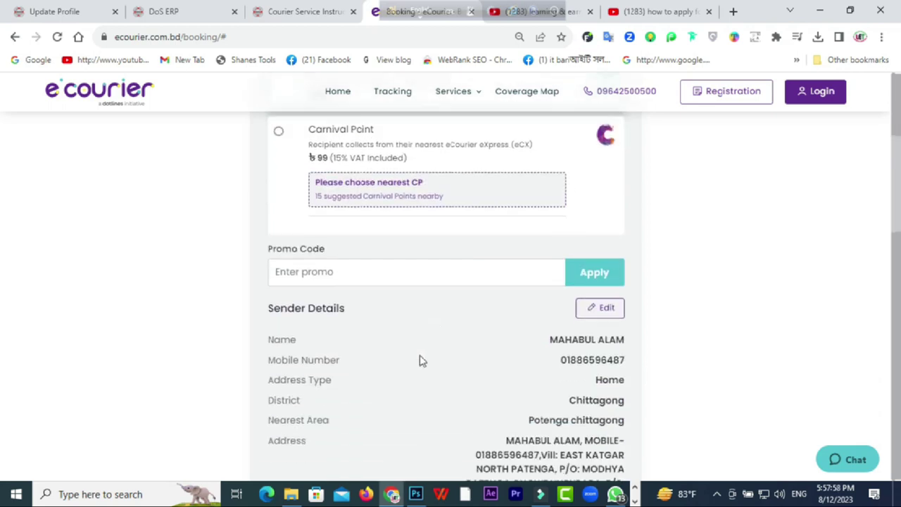
scroll(419, 361, down, 10)
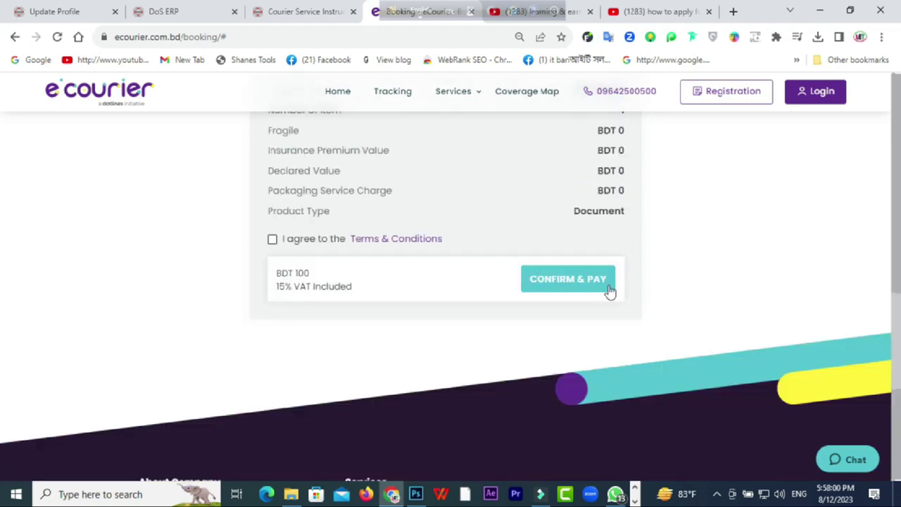
click(568, 282)
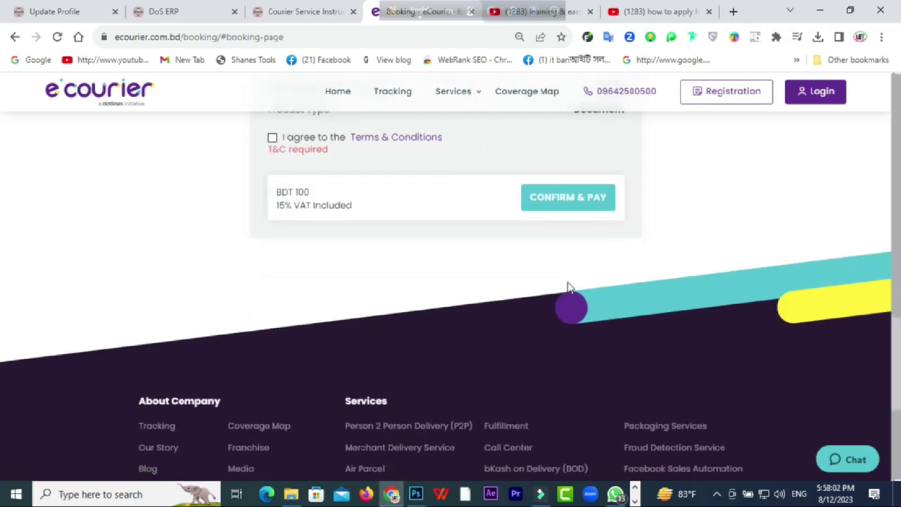
Step: Agree to the Terms & Conditions below the parcel details and confirm the order for payment
scroll(433, 289, up, 4)
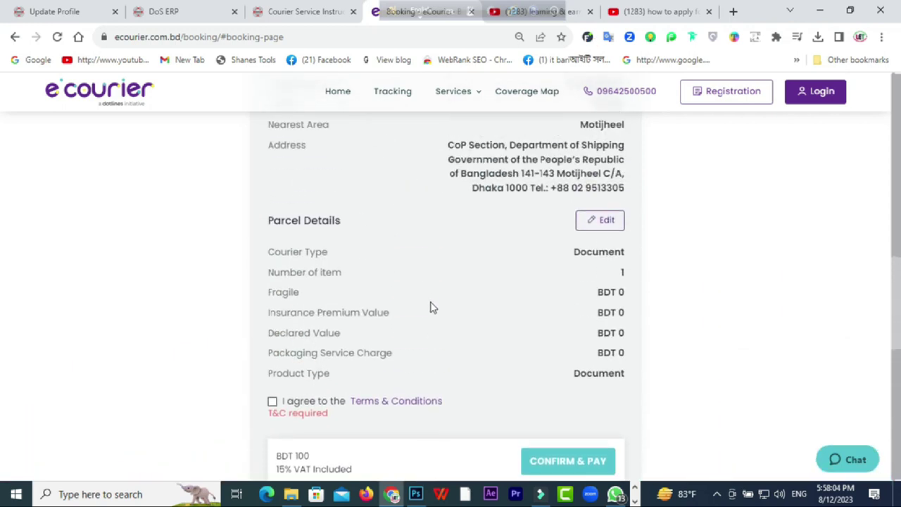
scroll(271, 402, up, 1)
scroll(269, 412, down, 2)
click(272, 338)
click(565, 395)
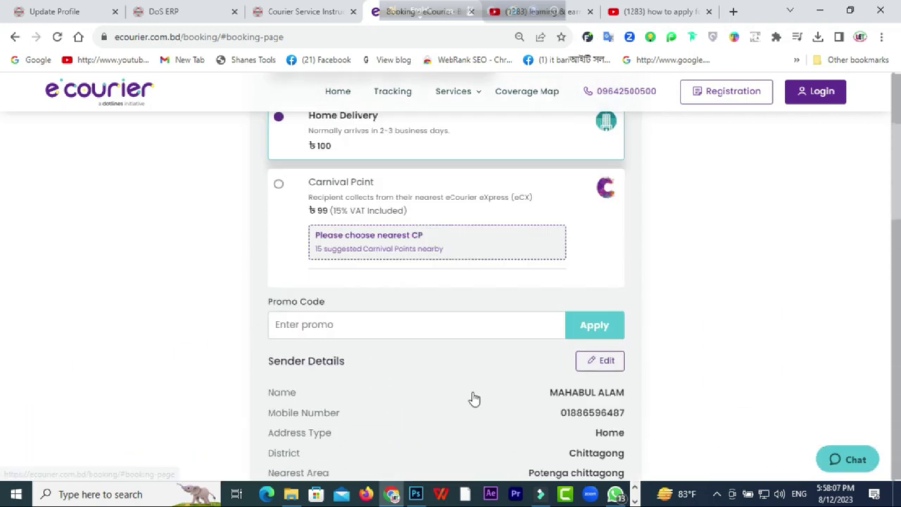
Step: Examine the mobile number verification form and the support contact details in the page footer
scroll(472, 397, down, 4)
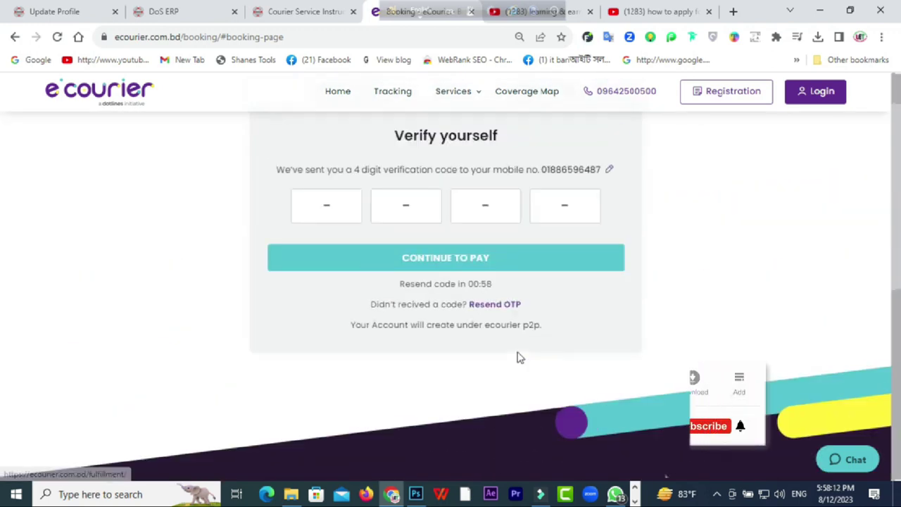
scroll(518, 360, up, 1)
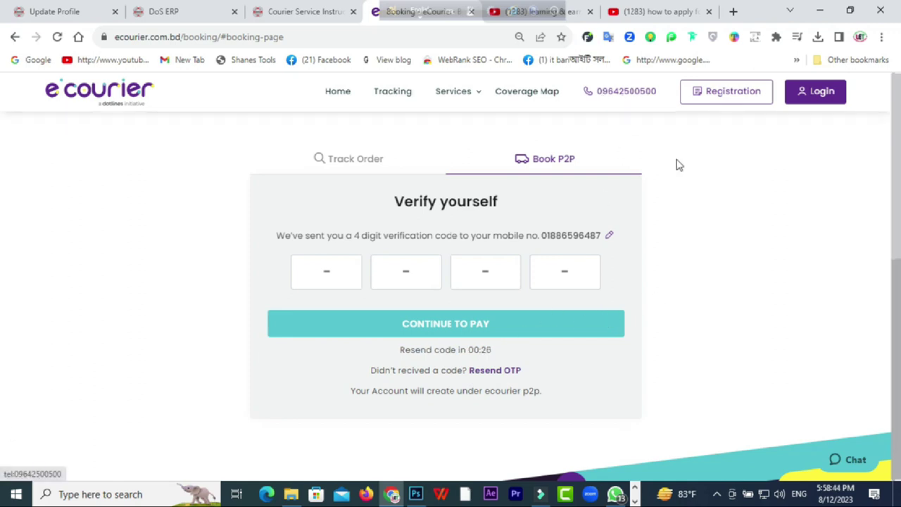
scroll(699, 276, down, 7)
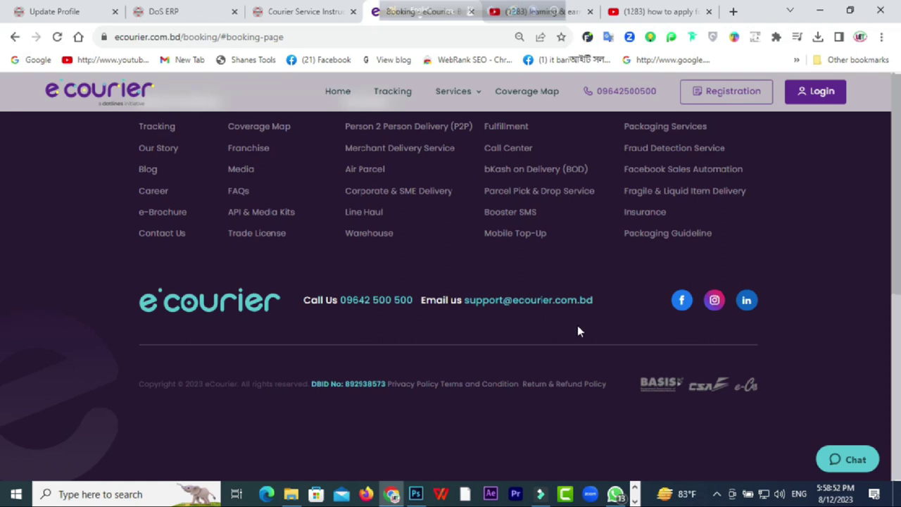
scroll(569, 332, up, 7)
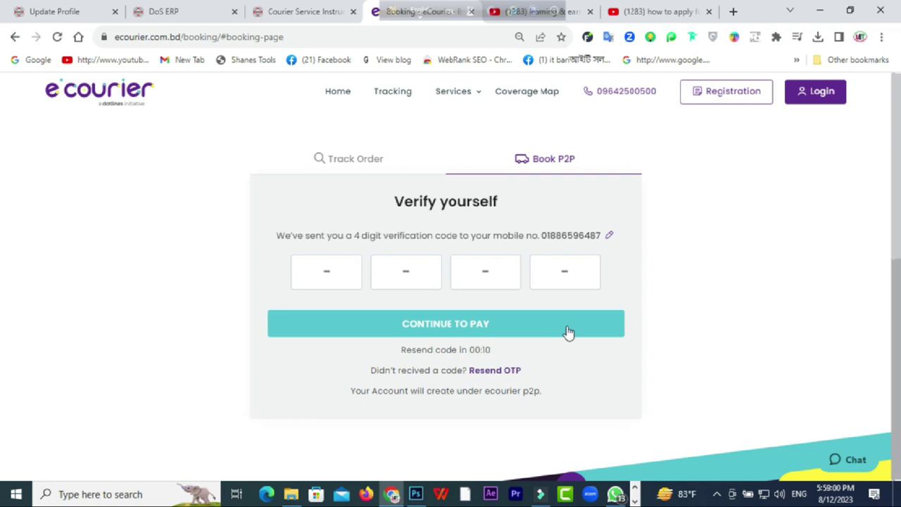
Step: Move the floating language bar clear of the open browser tabs and switch to the learning & earning tube channel on YouTube
mouse_move(448, 21)
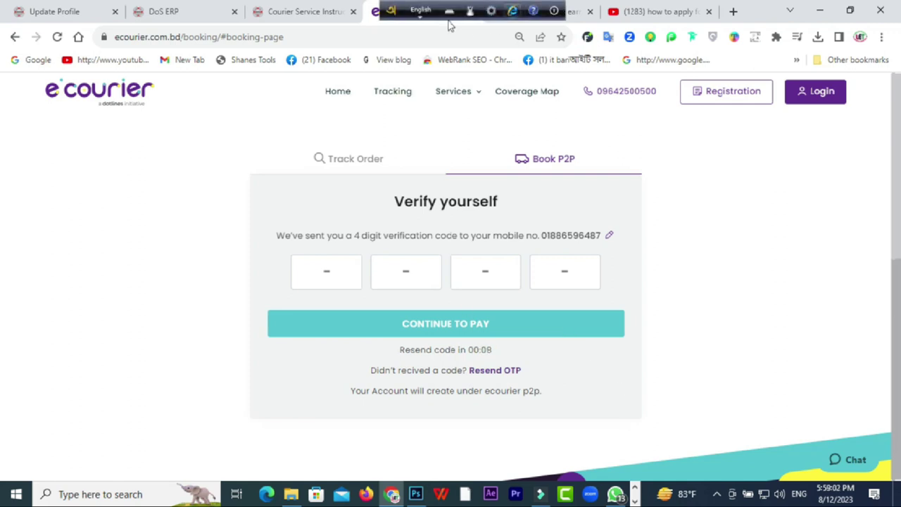
drag(396, 20, 768, 10)
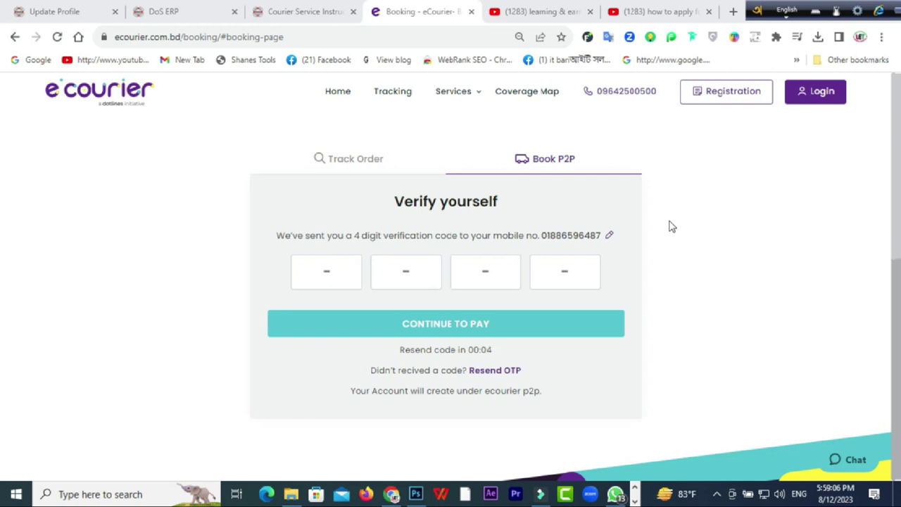
click(555, 13)
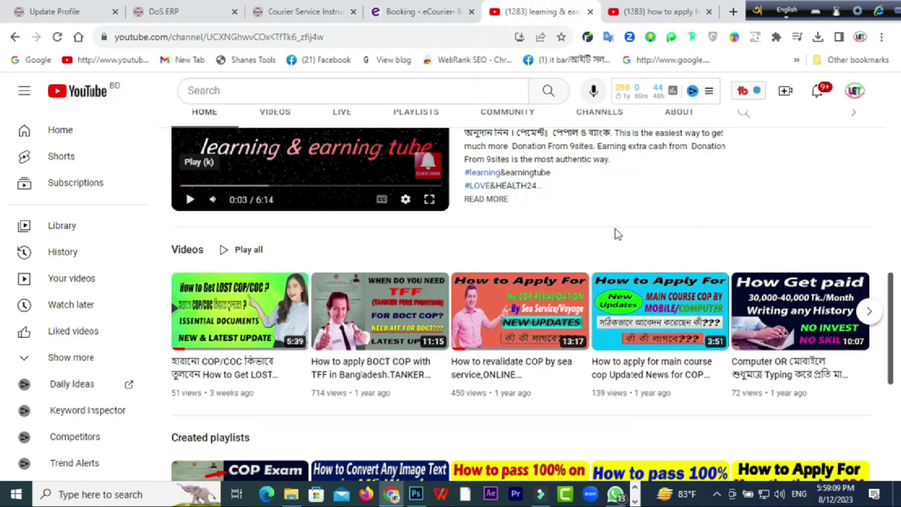
Step: Look through the channel's home page, from its banner and keywords to its videos and created playlists
scroll(590, 247, up, 10)
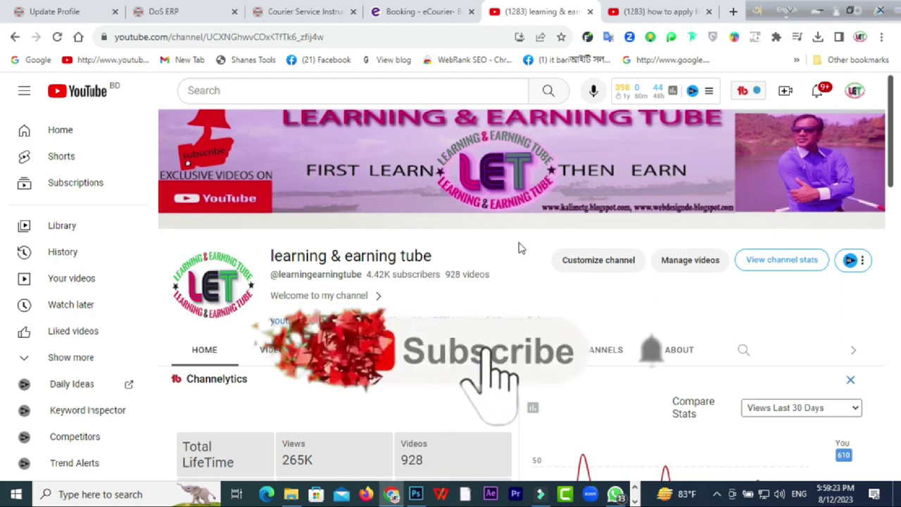
scroll(518, 247, down, 2)
scroll(518, 248, down, 7)
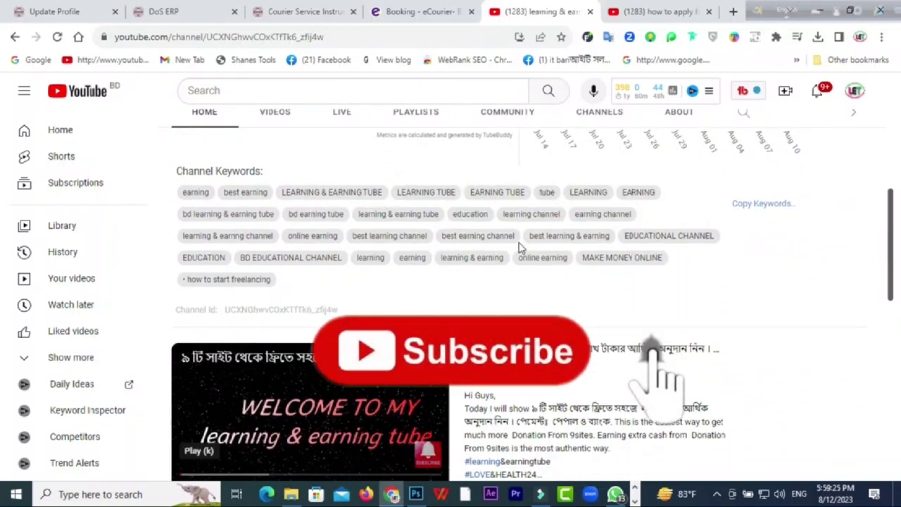
scroll(519, 248, down, 1)
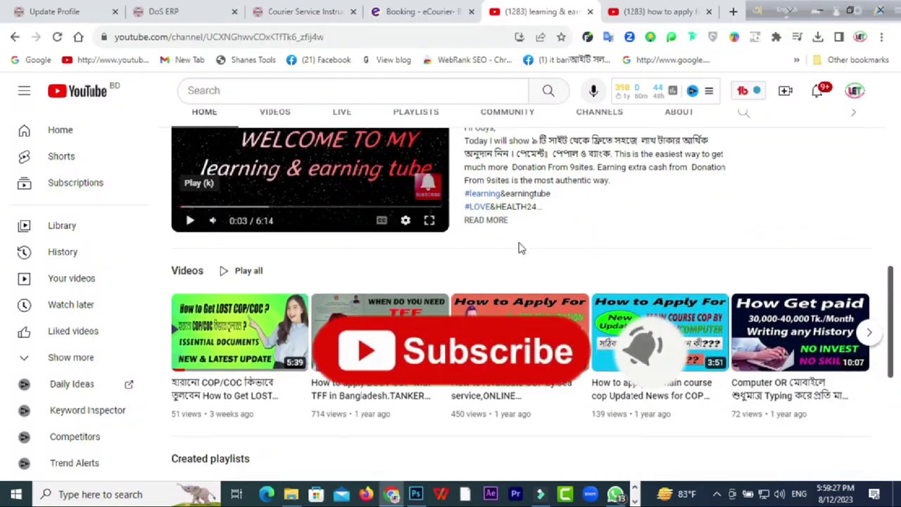
scroll(519, 248, down, 1)
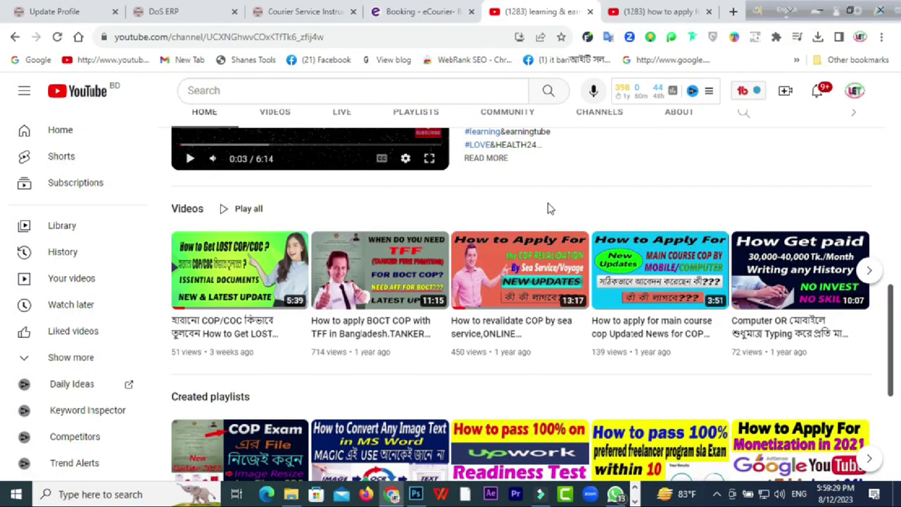